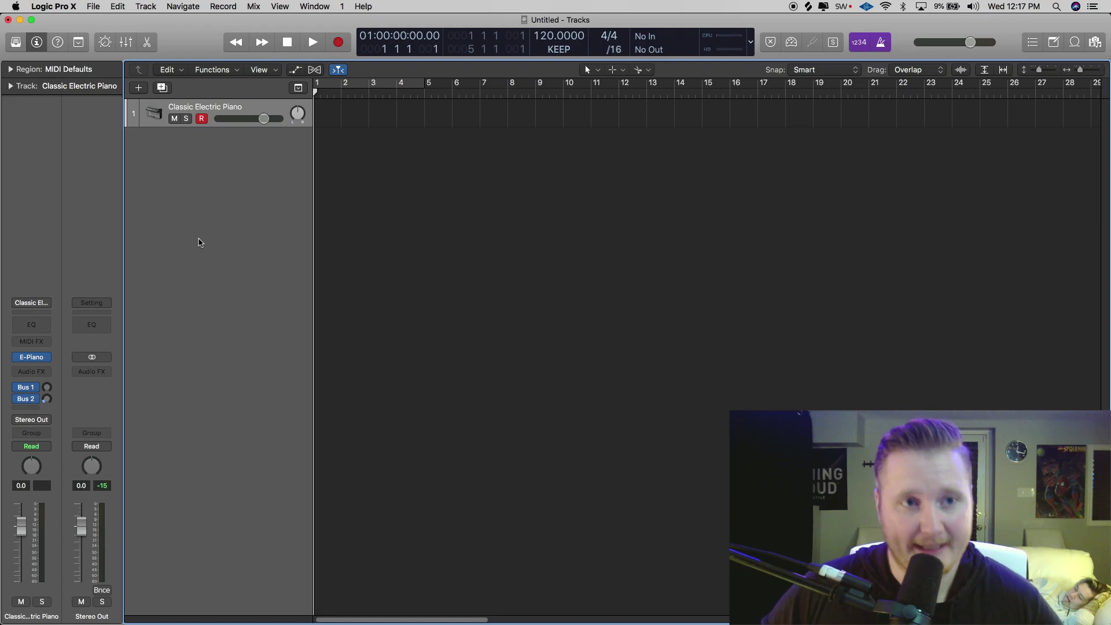
Step: Replace the electric piano track's instrument with Drum Machine Designer
{"action": "left_click", "coordinate": [146, 7]}
{"action": "left_click", "coordinate": [281, 46]}
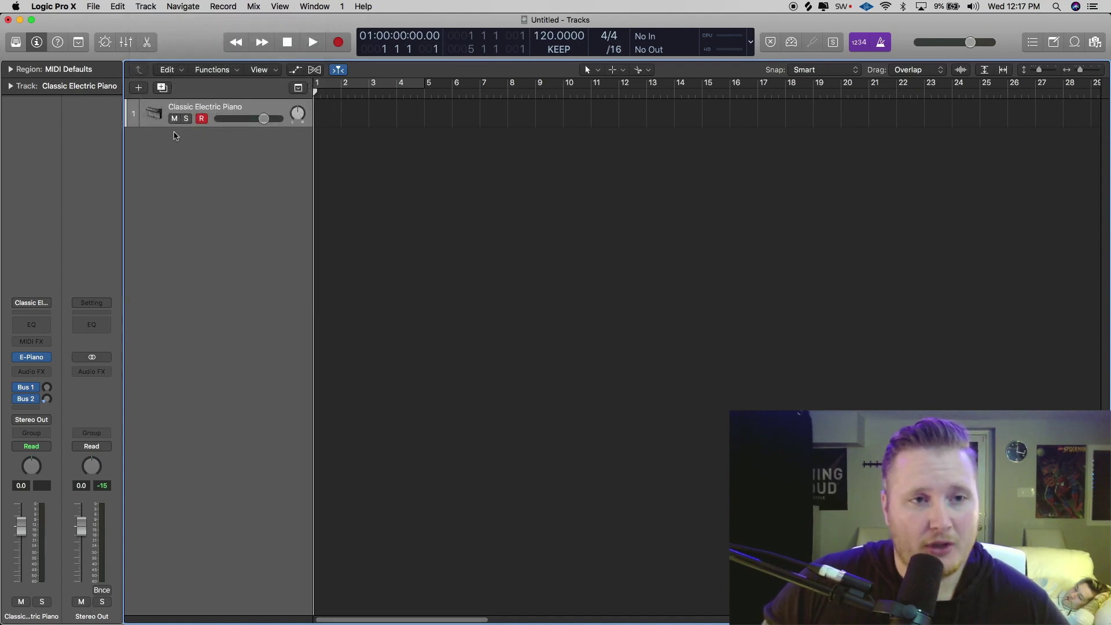
{"action": "mouse_move", "coordinate": [49, 363]}
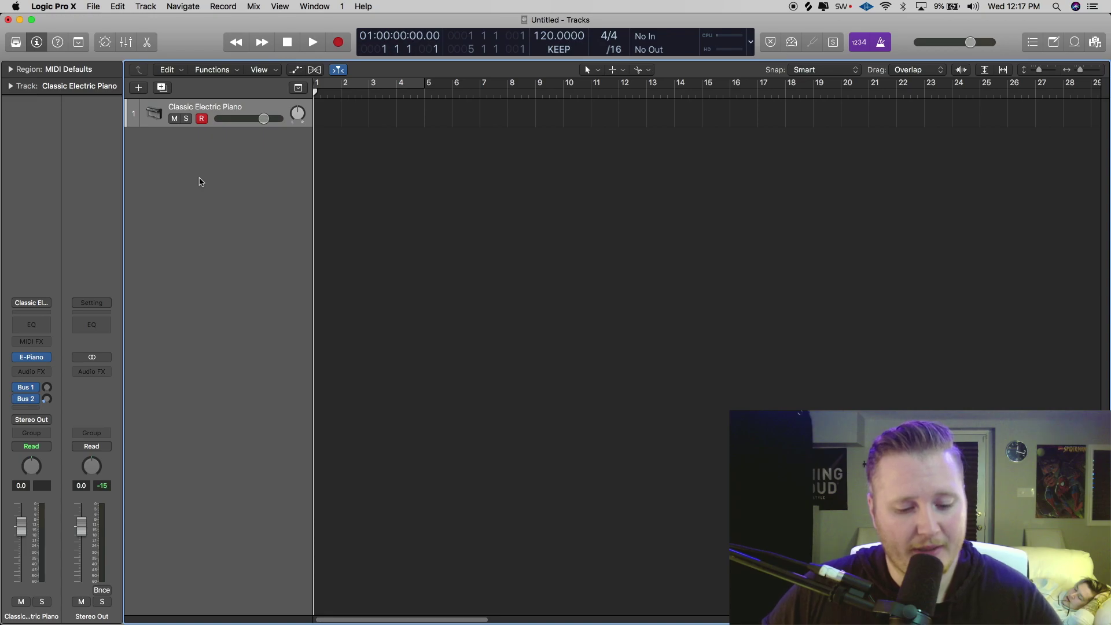
{"action": "left_click", "coordinate": [48, 364]}
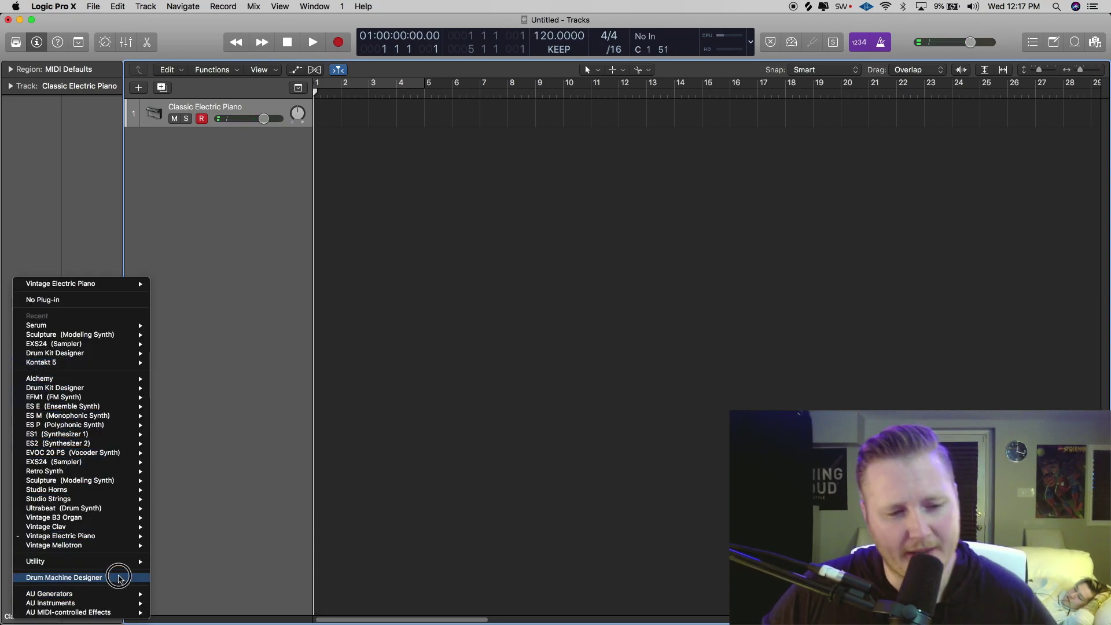
{"action": "left_click", "coordinate": [86, 577]}
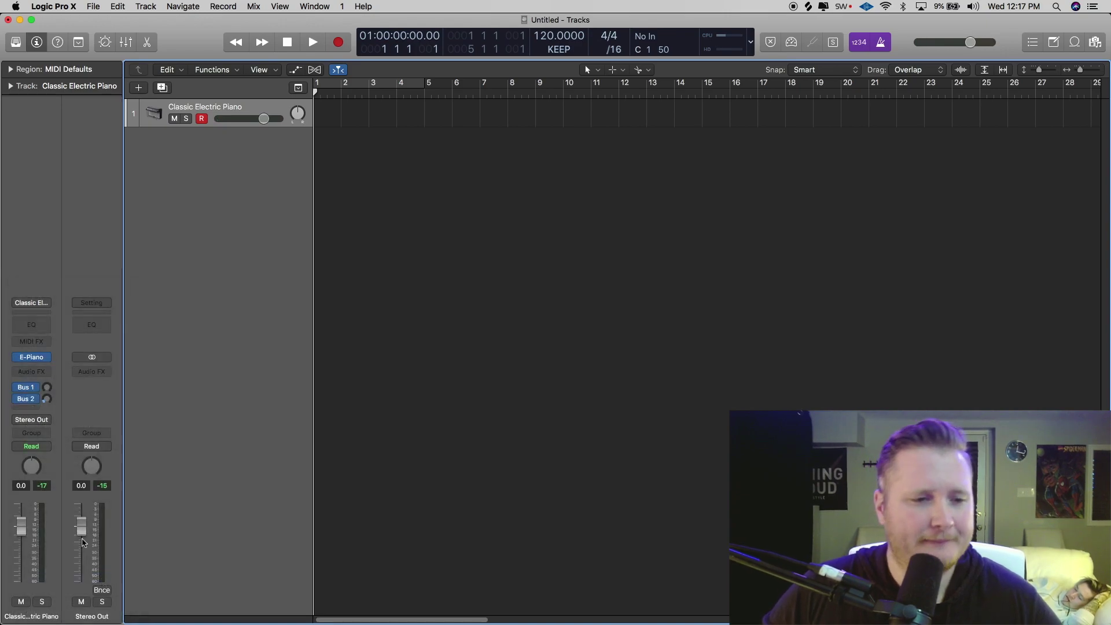
Step: Move the Drum Machine Designer window over the tracks area and show the Library
{"action": "key", "text": "y"}
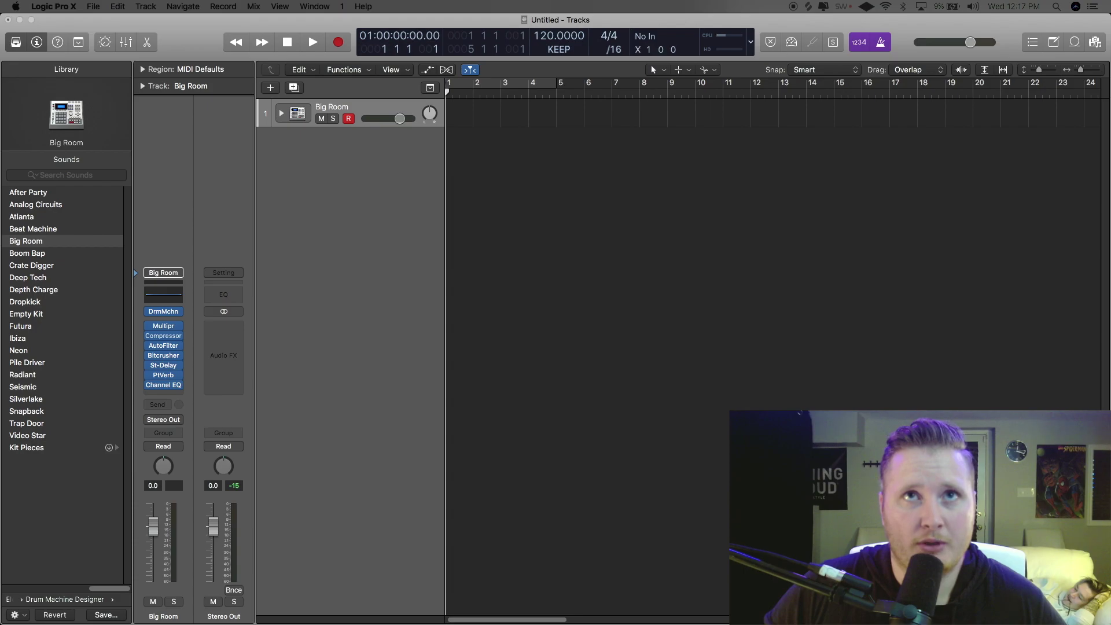
{"action": "left_click_drag", "start_coordinate": [860, 274], "coordinate": [696, 138]}
{"action": "left_click", "coordinate": [16, 42]}
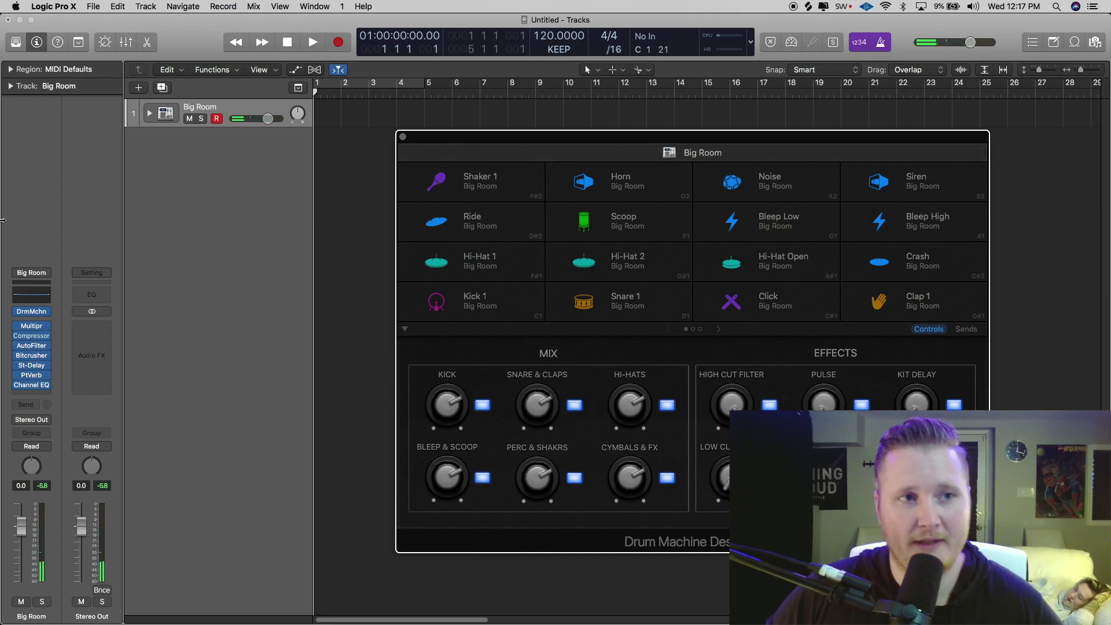
{"action": "left_click", "coordinate": [15, 41]}
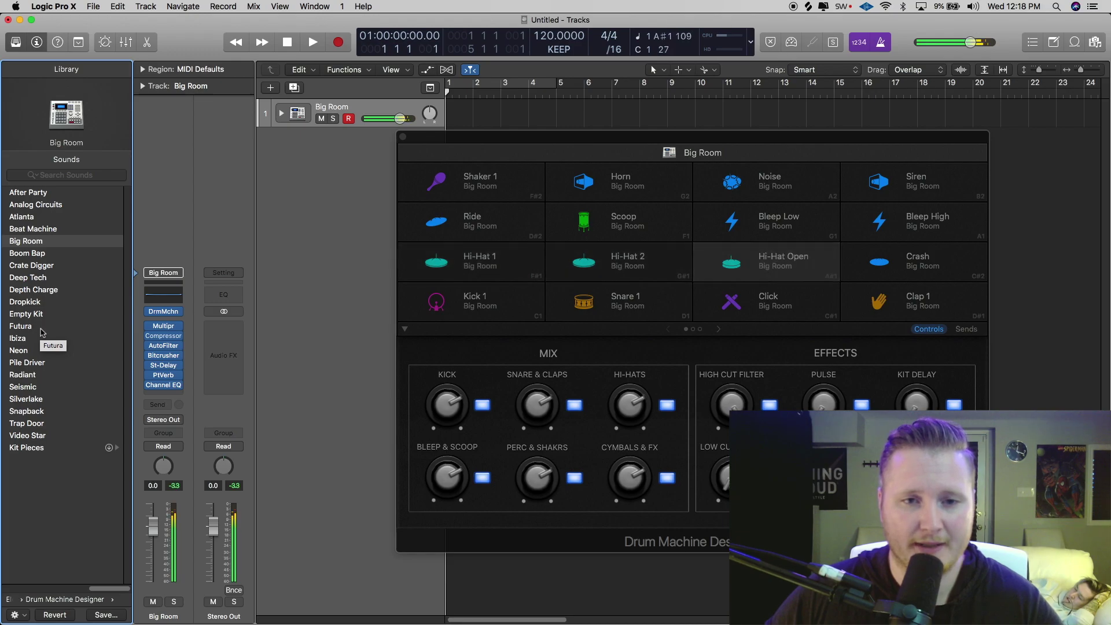
Step: Search the Library sounds for "trap" and "core", and load the Corey Trap 2 kit onto the track
{"action": "mouse_move", "coordinate": [78, 82]}
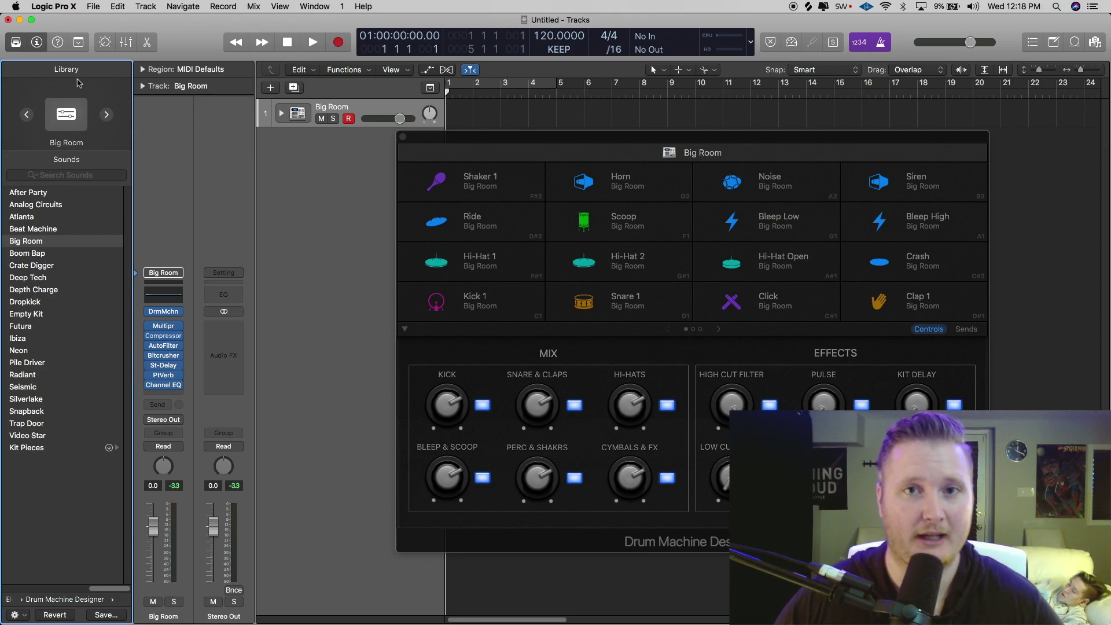
{"action": "left_click", "coordinate": [54, 171]}
{"action": "type", "text": "trap"}
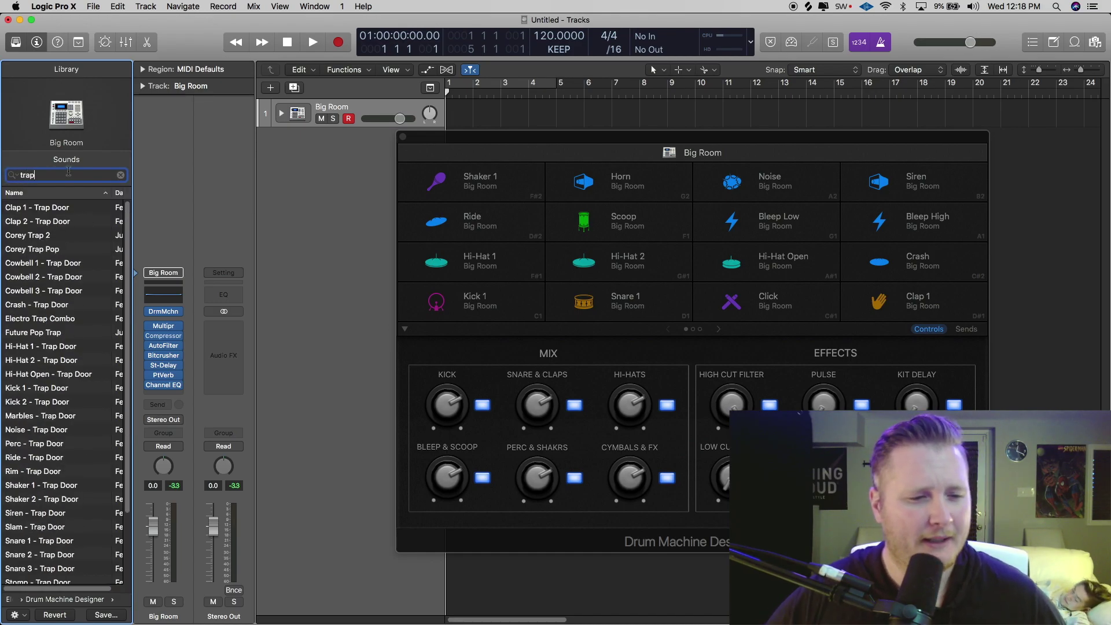
{"action": "key", "text": "BackSpace"}
{"action": "key", "text": "BackSpace"}
{"action": "key", "text": "BackSpace"}
{"action": "key", "text": "BackSpace"}
{"action": "type", "text": "core"}
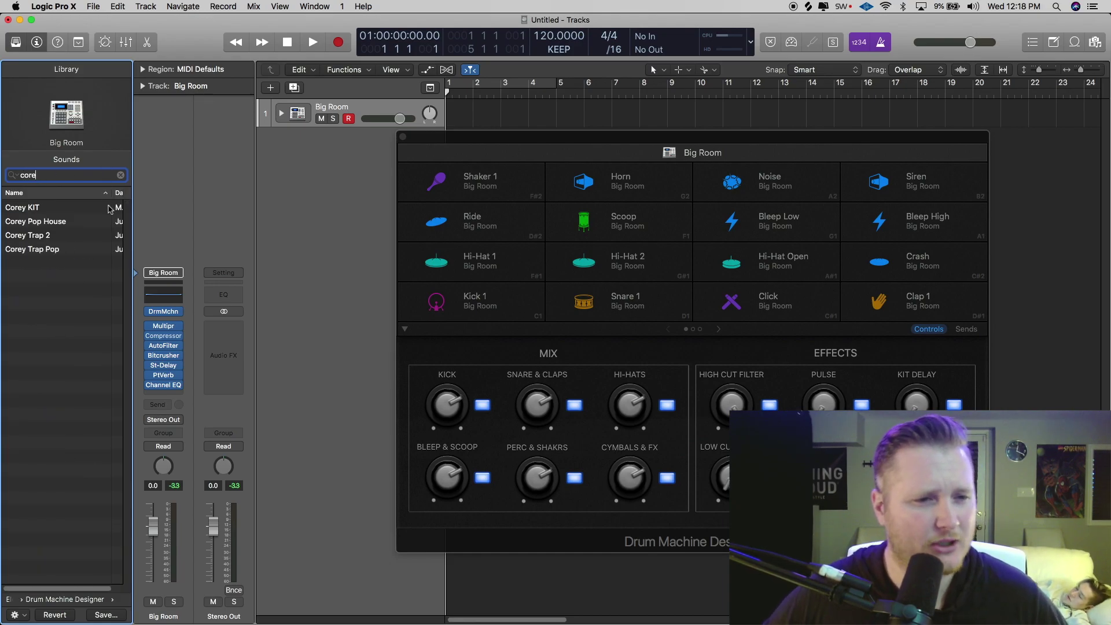
{"action": "left_click", "coordinate": [64, 237]}
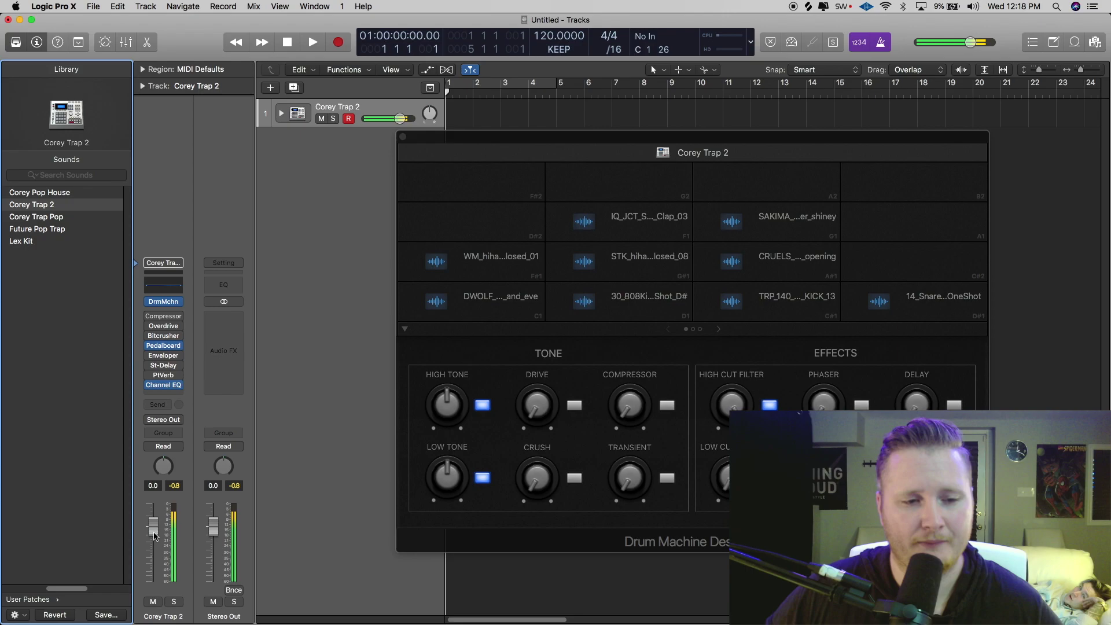
Step: Lower the drum track's volume to -4.4 dB while auditioning the CRUELS opening hi-hat pad
{"action": "left_click_drag", "start_coordinate": [154, 535], "coordinate": [151, 546]}
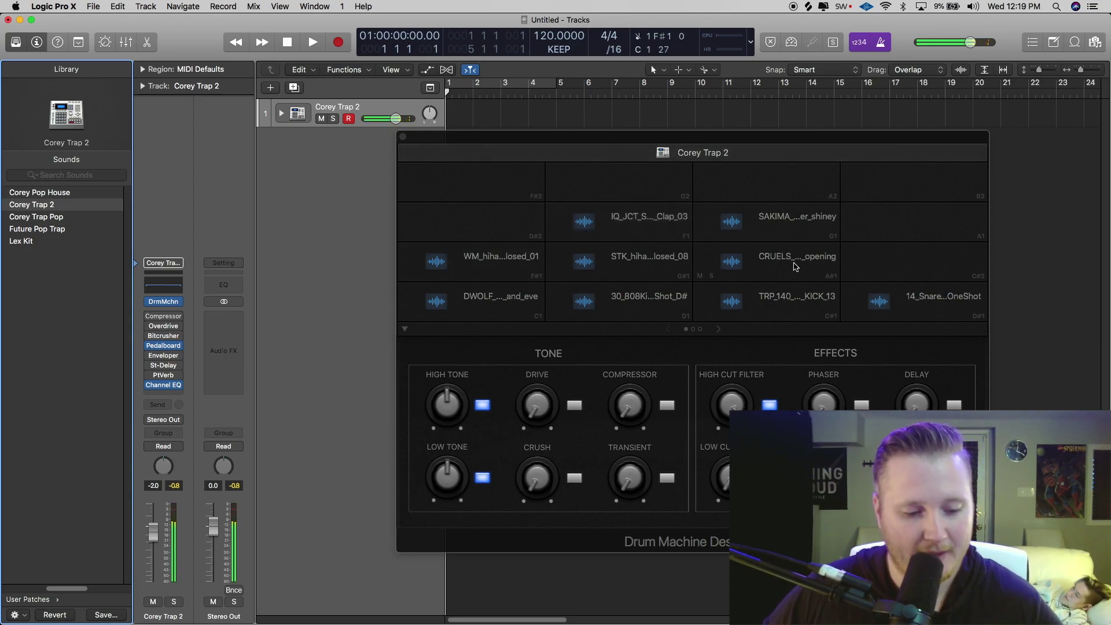
{"action": "left_click", "coordinate": [795, 267]}
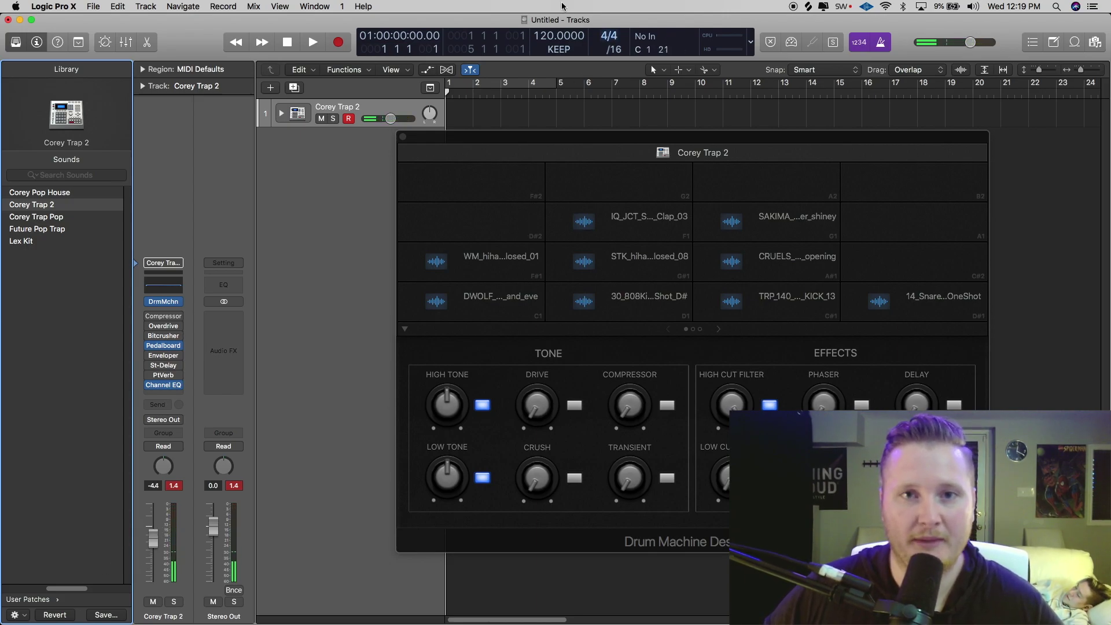
Step: Set the project tempo to 160 BPM
{"action": "double_click", "coordinate": [541, 35]}
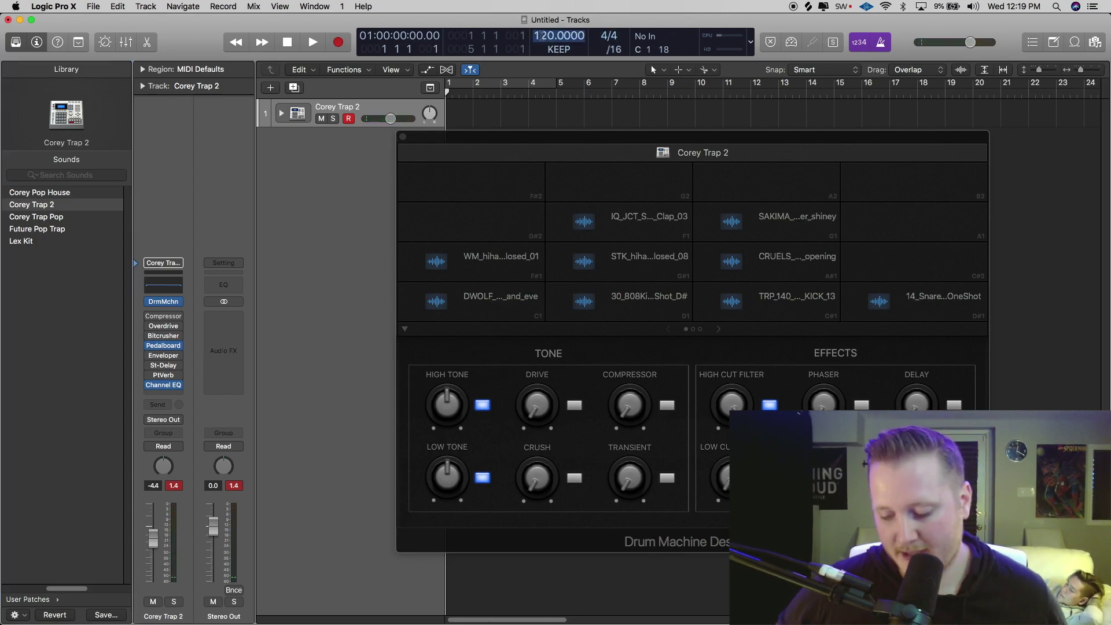
{"action": "type", "text": "160"}
{"action": "key", "text": "Return"}
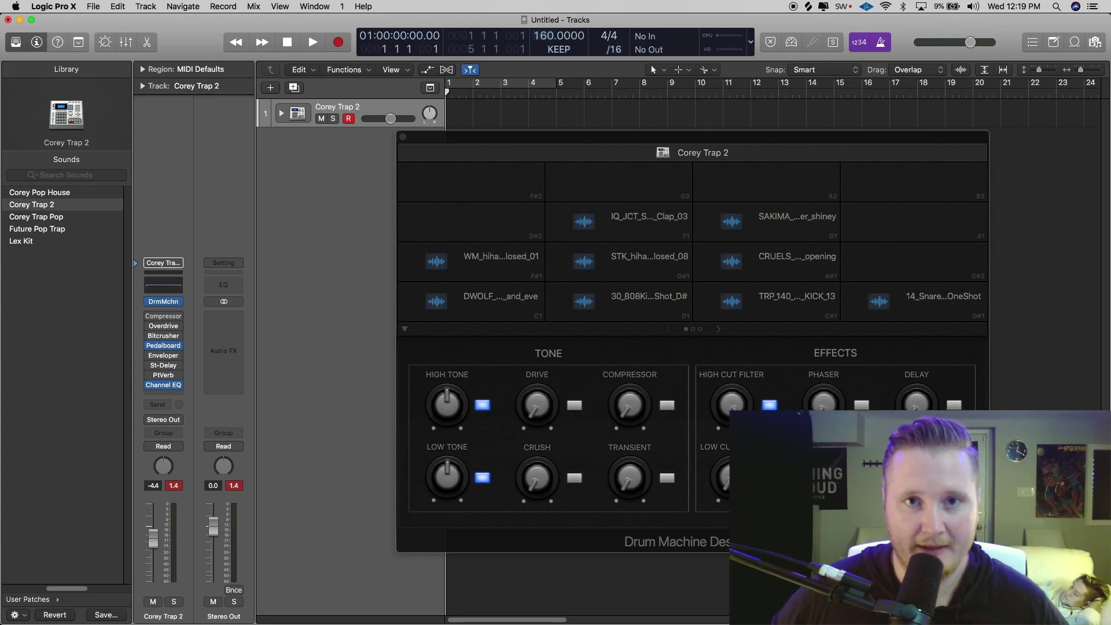
Step: Audition the DWOLF kick and 14_Snare pads, and record a kick-and-snare pattern from bar 1
{"action": "left_click_drag", "start_coordinate": [464, 147], "coordinate": [539, 149]}
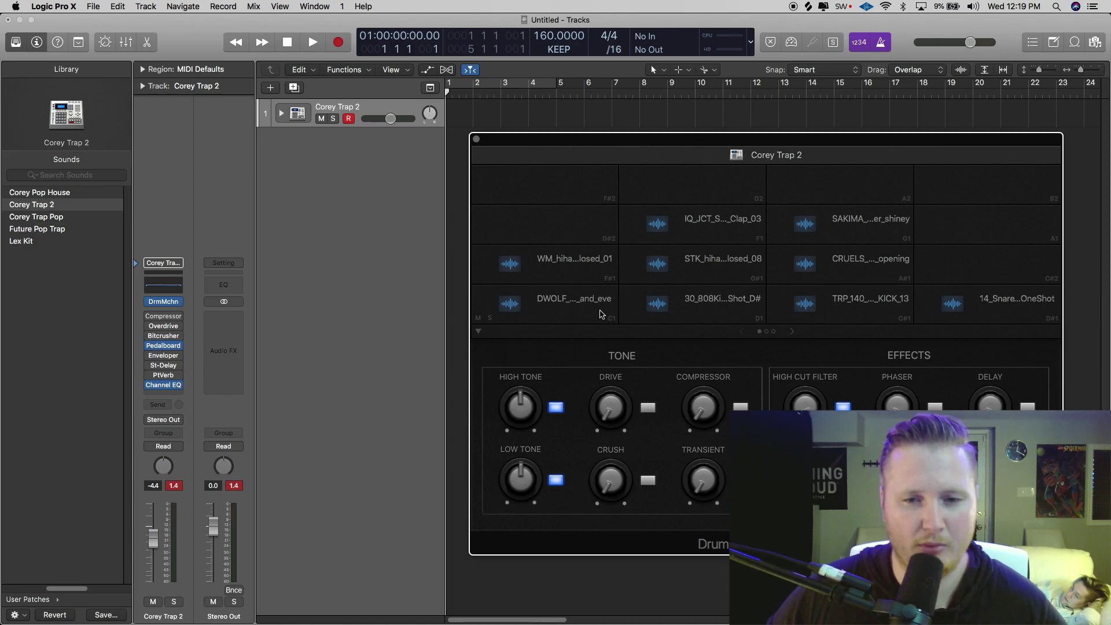
{"action": "left_click", "coordinate": [582, 311]}
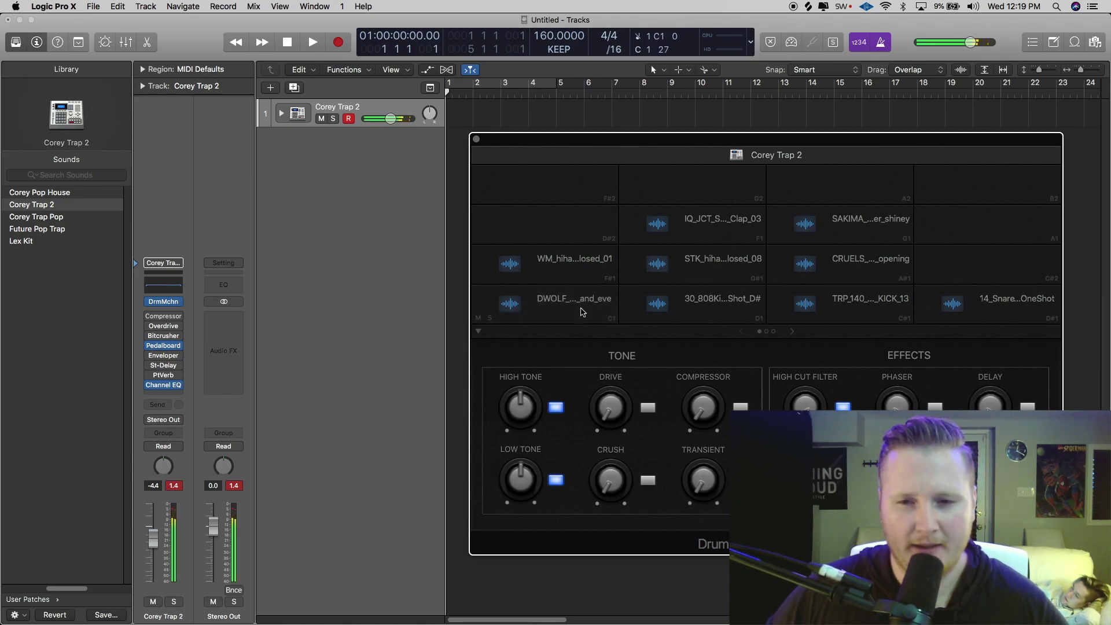
{"action": "left_click", "coordinate": [1039, 306]}
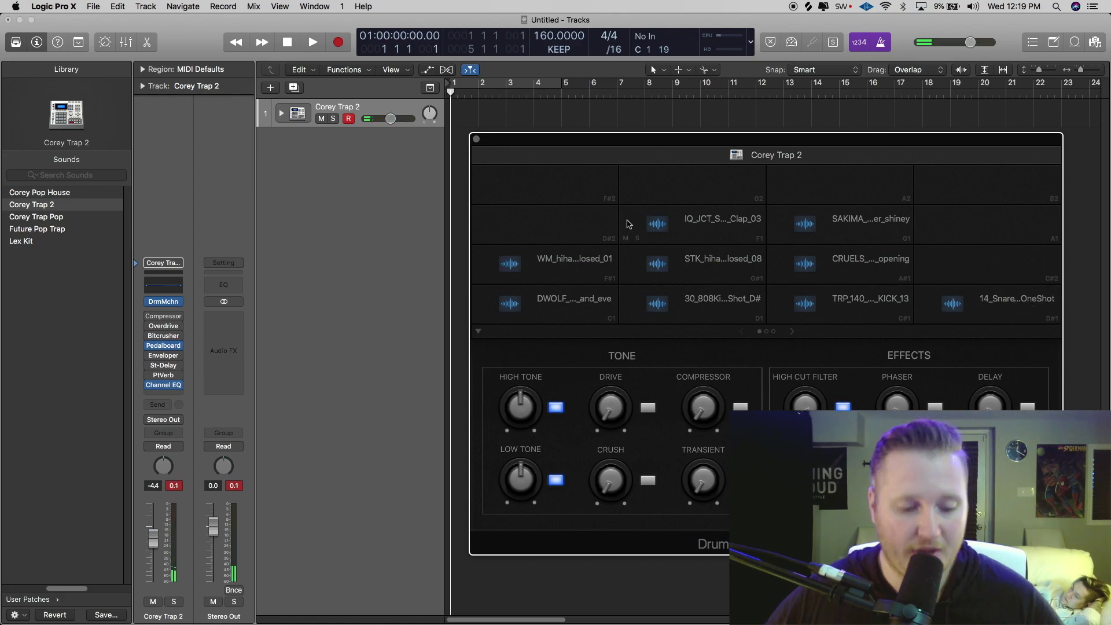
{"action": "key", "text": "r"}
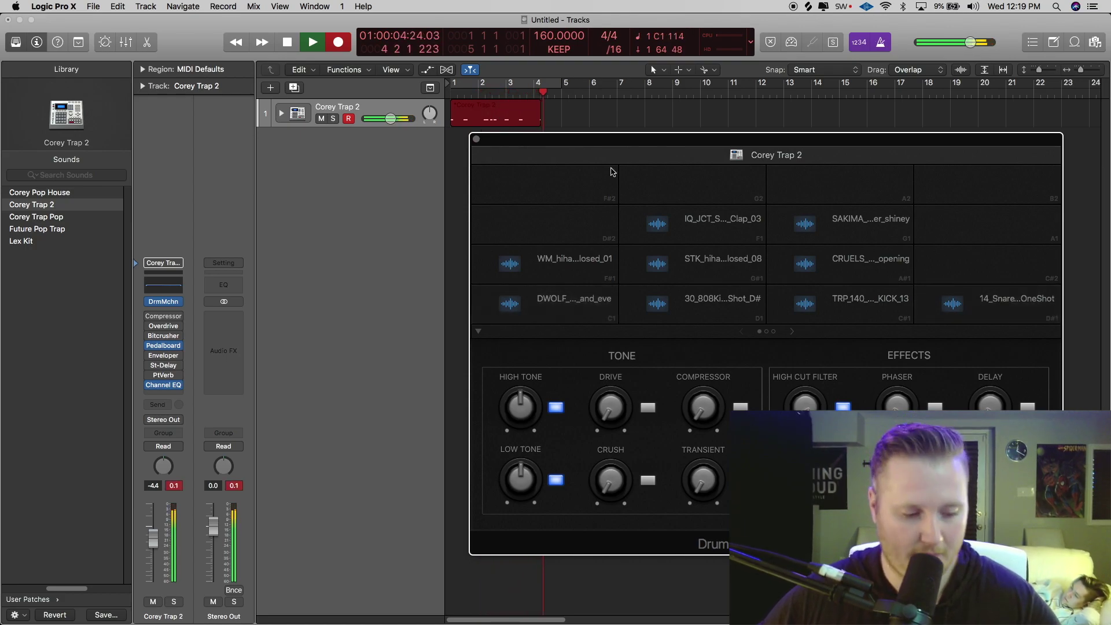
{"action": "key", "text": "space"}
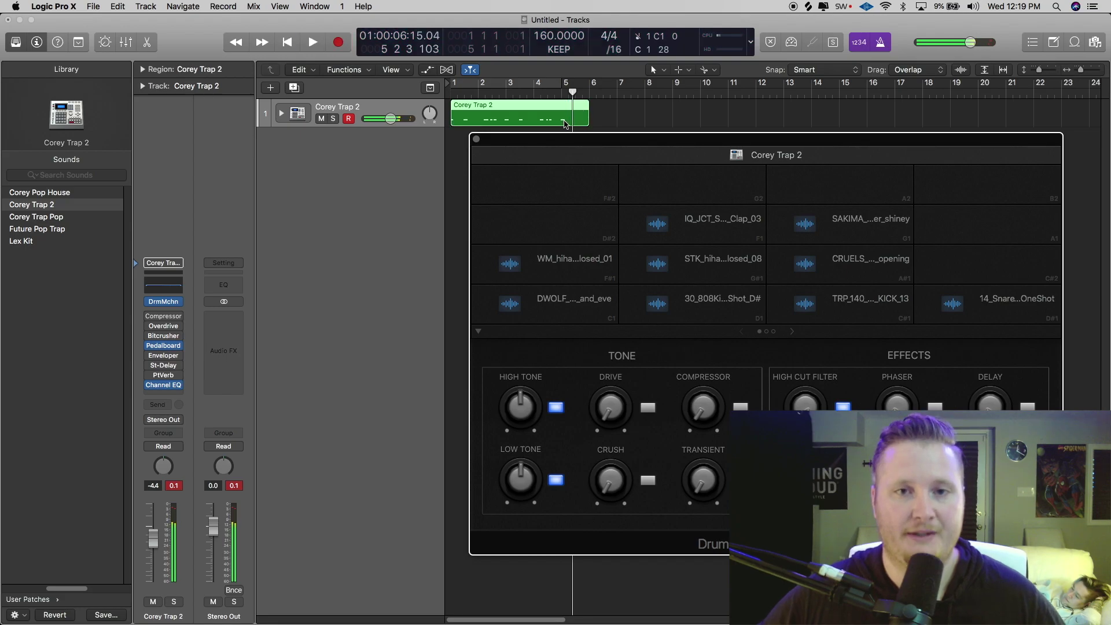
Step: Trim the recorded region to end at bar 5, splitting crossing notes, and enable cycling over bars 1 to 4
{"action": "key", "text": "super+t"}
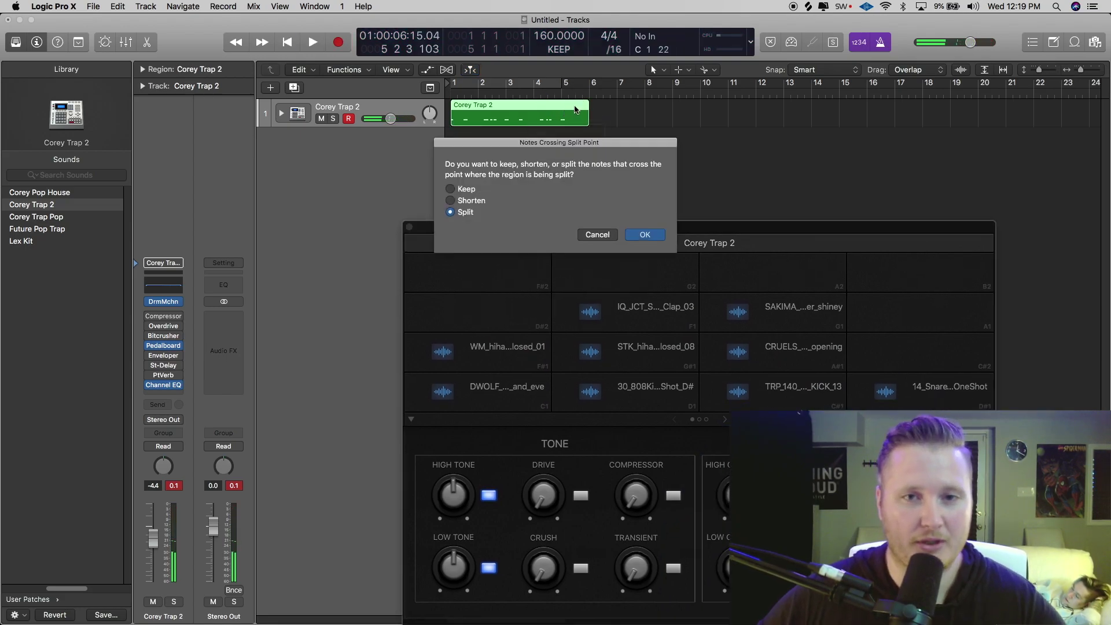
{"action": "left_click", "coordinate": [646, 235]}
{"action": "key", "text": "Delete"}
{"action": "left_click", "coordinate": [499, 88]}
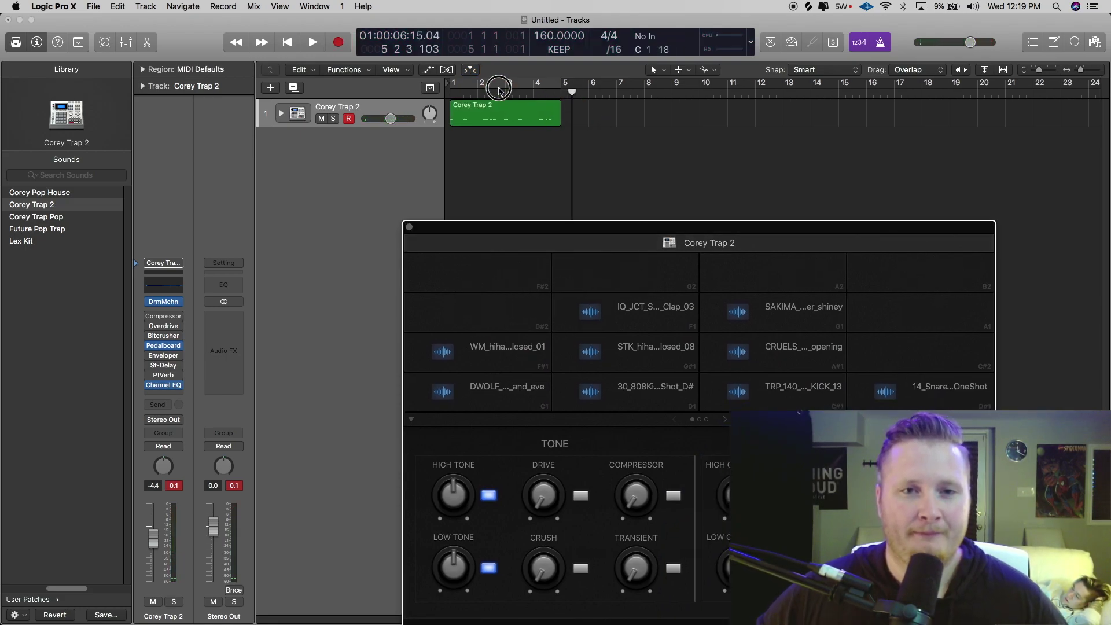
Step: Open the recorded drum region in an enlarged Piano Roll and close the Drum Machine Designer window
{"action": "left_click", "coordinate": [496, 116]}
{"action": "left_click_drag", "start_coordinate": [464, 228], "coordinate": [879, 89]}
{"action": "key", "text": "p"}
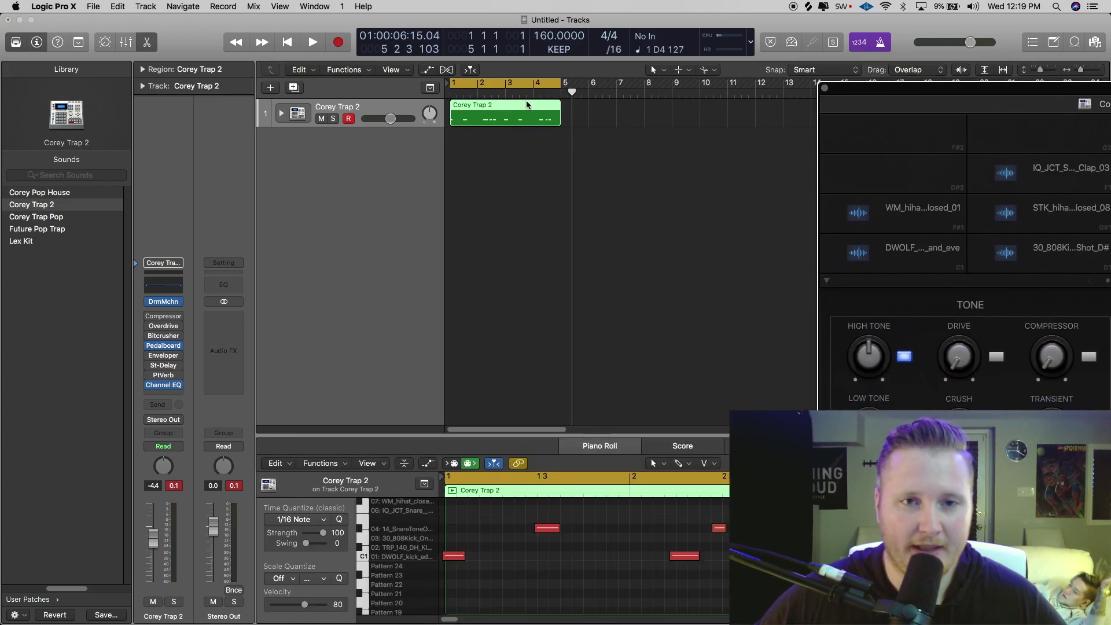
{"action": "left_click_drag", "start_coordinate": [620, 441], "coordinate": [645, 444]}
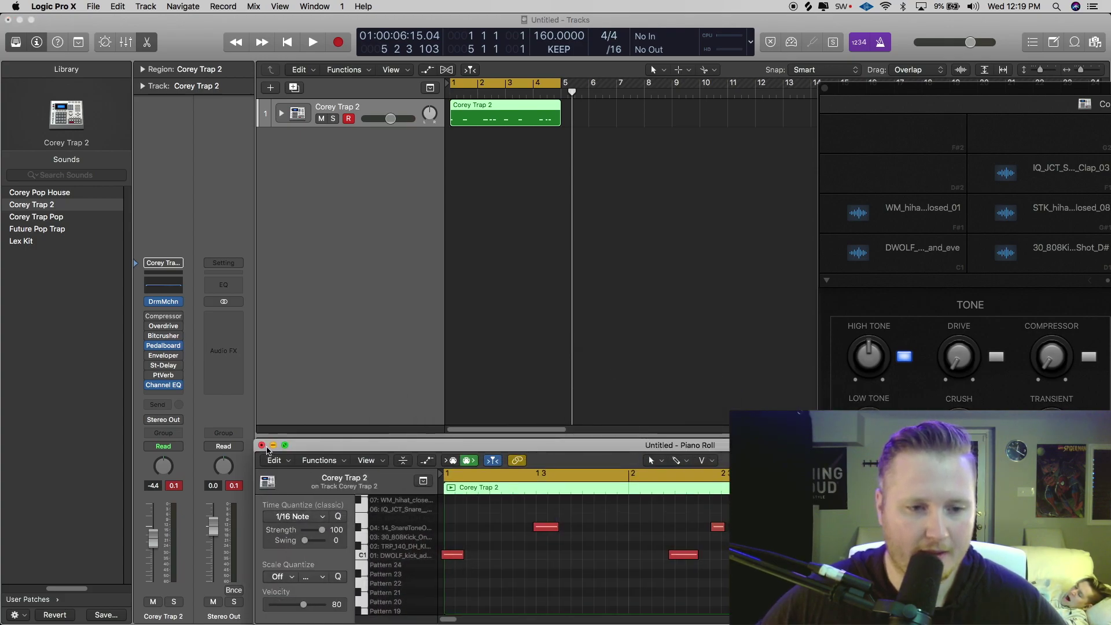
{"action": "left_click", "coordinate": [262, 445]}
{"action": "left_click_drag", "start_coordinate": [634, 435], "coordinate": [637, 296]}
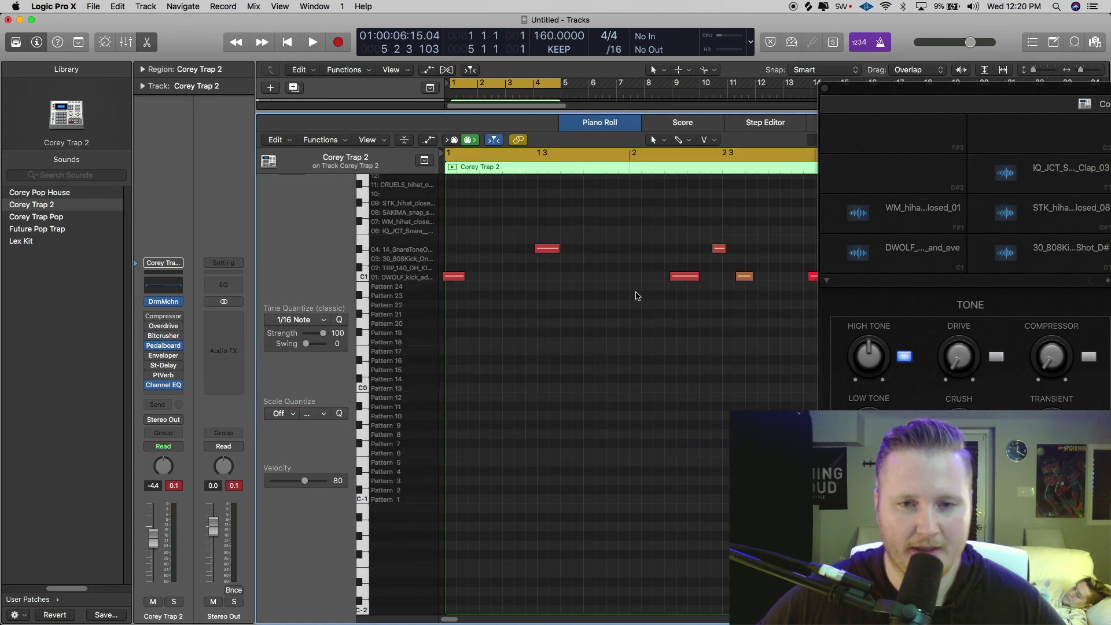
{"action": "scroll", "coordinate": [637, 296], "scroll_direction": "up", "scroll_amount": 3}
{"action": "left_click", "coordinate": [825, 88]}
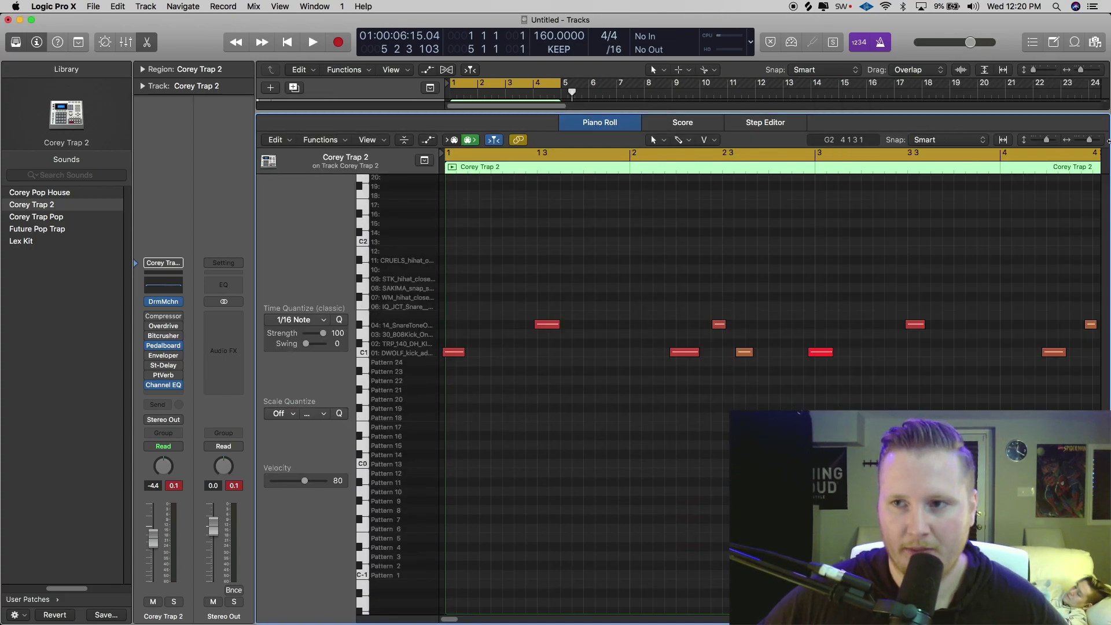
Step: Quantize all notes of the drum region to 1/16 notes
{"action": "left_click_drag", "start_coordinate": [1090, 141], "coordinate": [1087, 140]}
{"action": "key", "text": "super+a"}
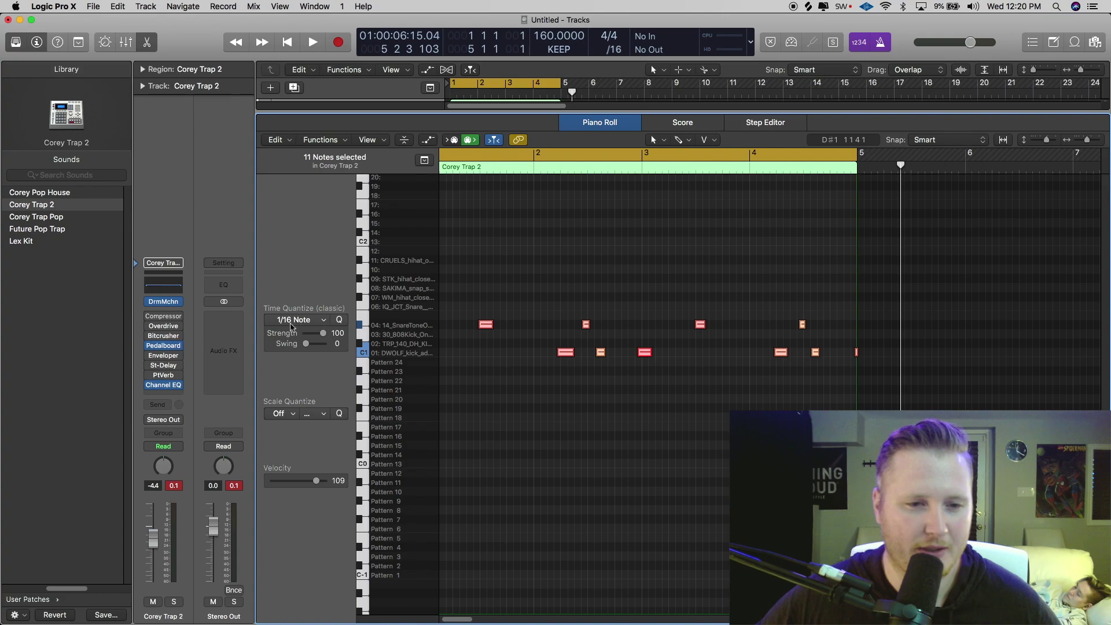
{"action": "left_click", "coordinate": [339, 320]}
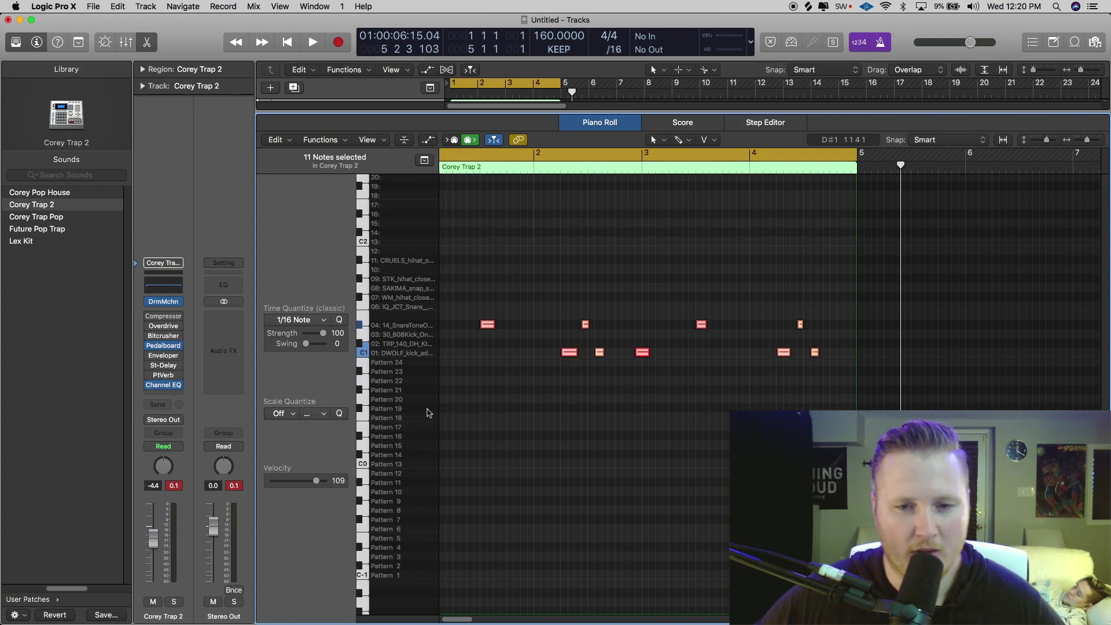
{"action": "scroll", "coordinate": [451, 617], "scroll_direction": "left", "scroll_amount": 2}
Step: Play back the beat and move bar 2's snare and the kick after it one sixteenth later
{"action": "key", "text": "space"}
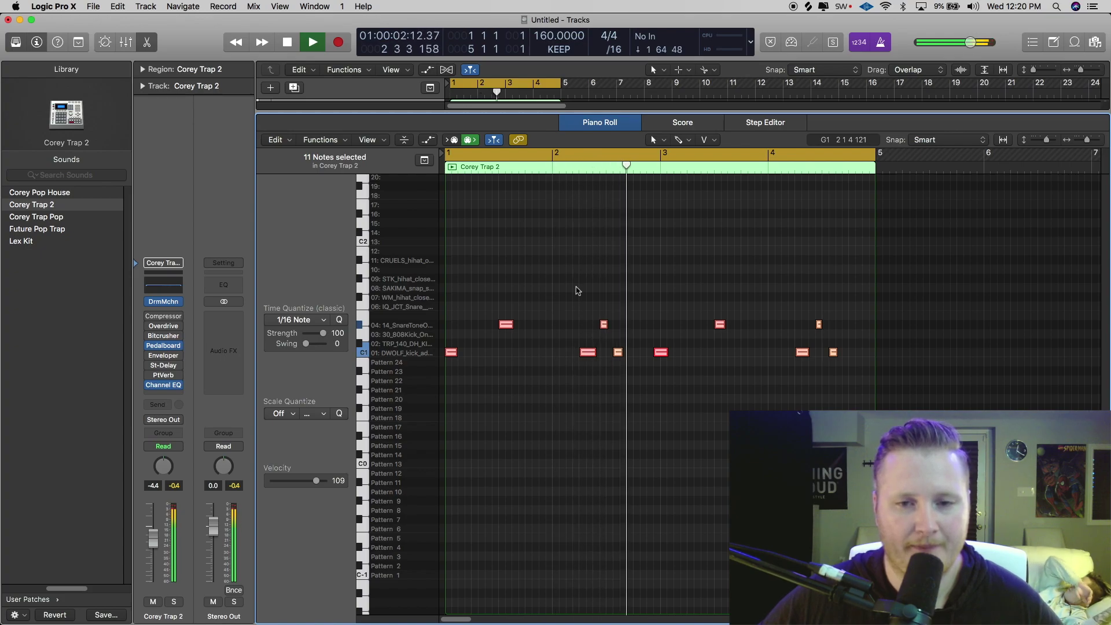
{"action": "left_click", "coordinate": [605, 333]}
{"action": "key", "text": "space"}
{"action": "left_click_drag", "start_coordinate": [605, 325], "coordinate": [629, 355]}
{"action": "left_click", "coordinate": [620, 352]}
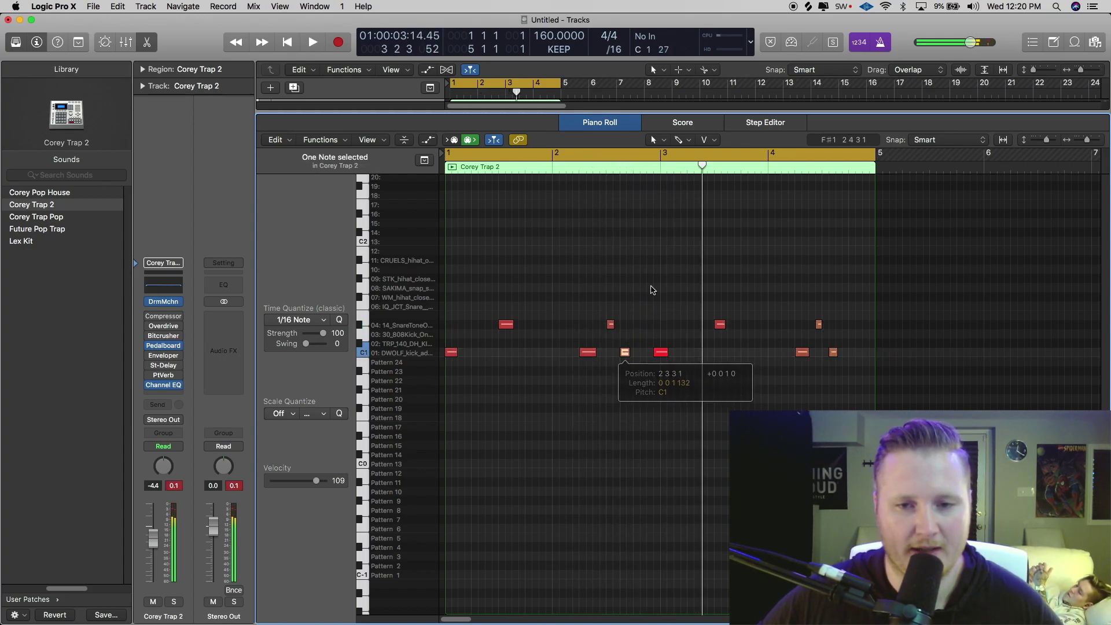
Step: Play back the corrected bars and delete all drum notes from bar 3 onward
{"action": "left_click", "coordinate": [648, 256]}
{"action": "key", "text": "space"}
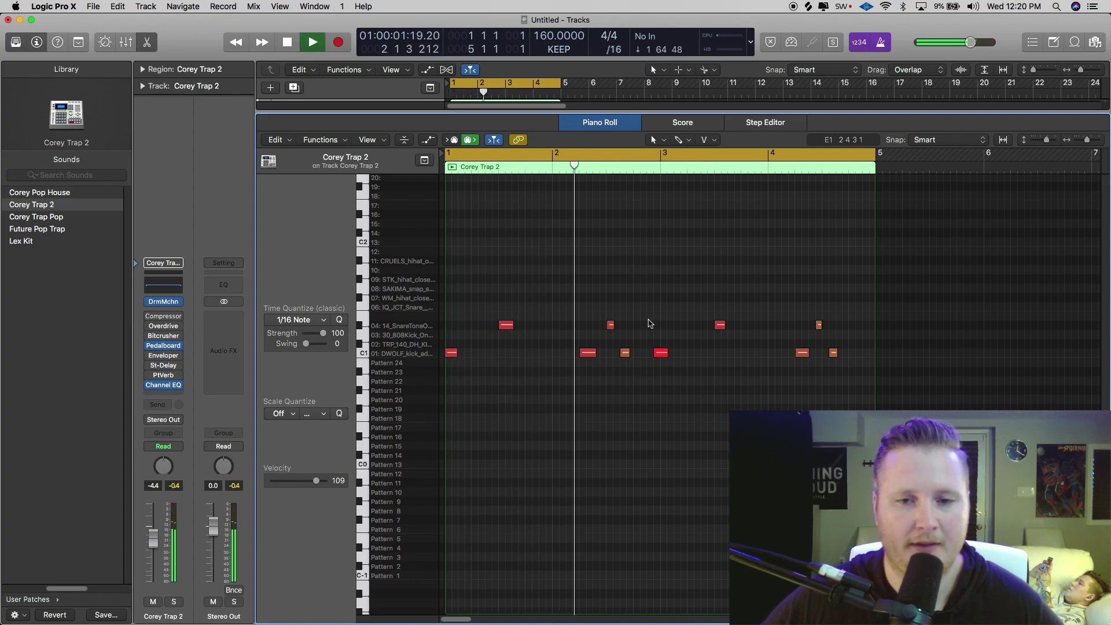
{"action": "key", "text": "space"}
{"action": "left_click_drag", "start_coordinate": [660, 353], "coordinate": [668, 353]}
{"action": "left_click_drag", "start_coordinate": [851, 396], "coordinate": [653, 282]}
{"action": "key", "text": "Delete"}
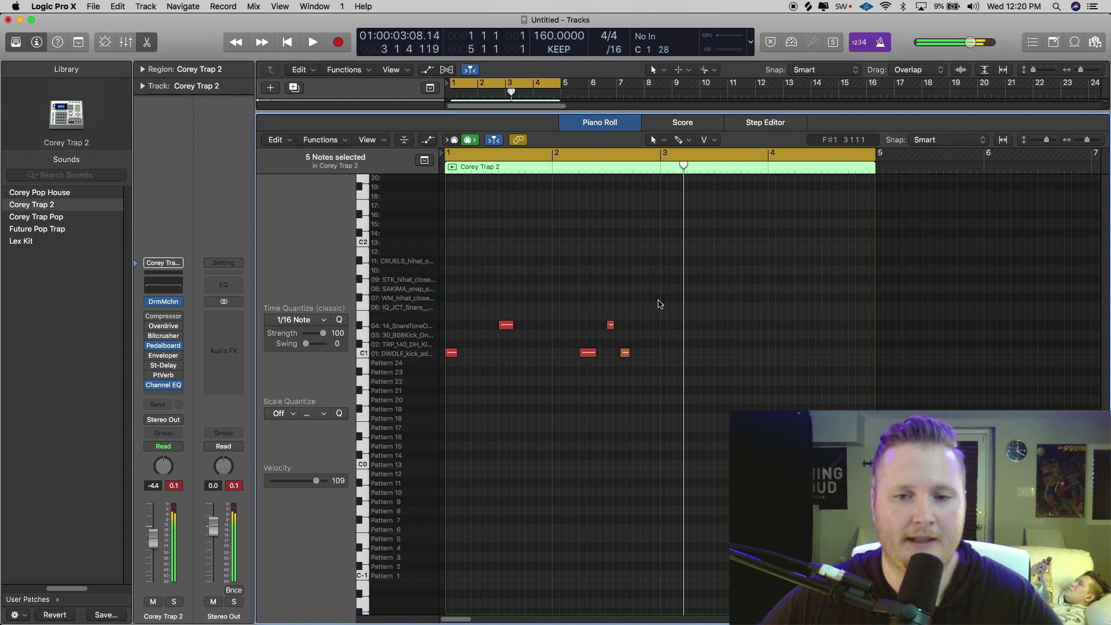
Step: Copy the kick and snare notes of bars 1 and 2 to bar 3 and play back the loop
{"action": "key", "text": "super+a"}
{"action": "left_click_drag", "start_coordinate": [451, 355], "coordinate": [665, 360]}
{"action": "key", "text": "space"}
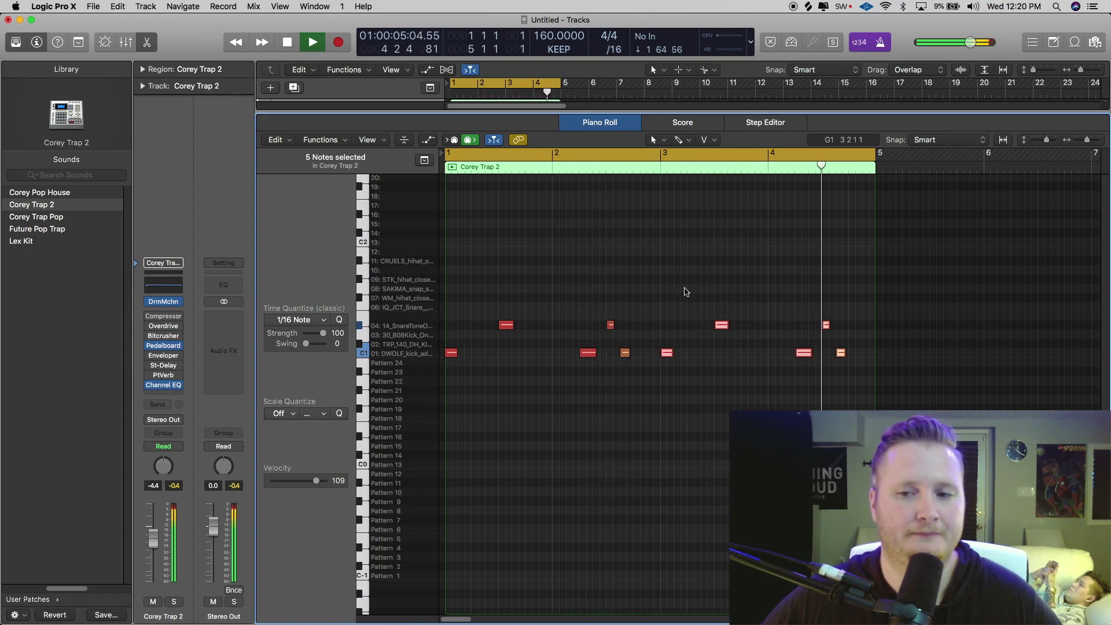
{"action": "key", "text": "space"}
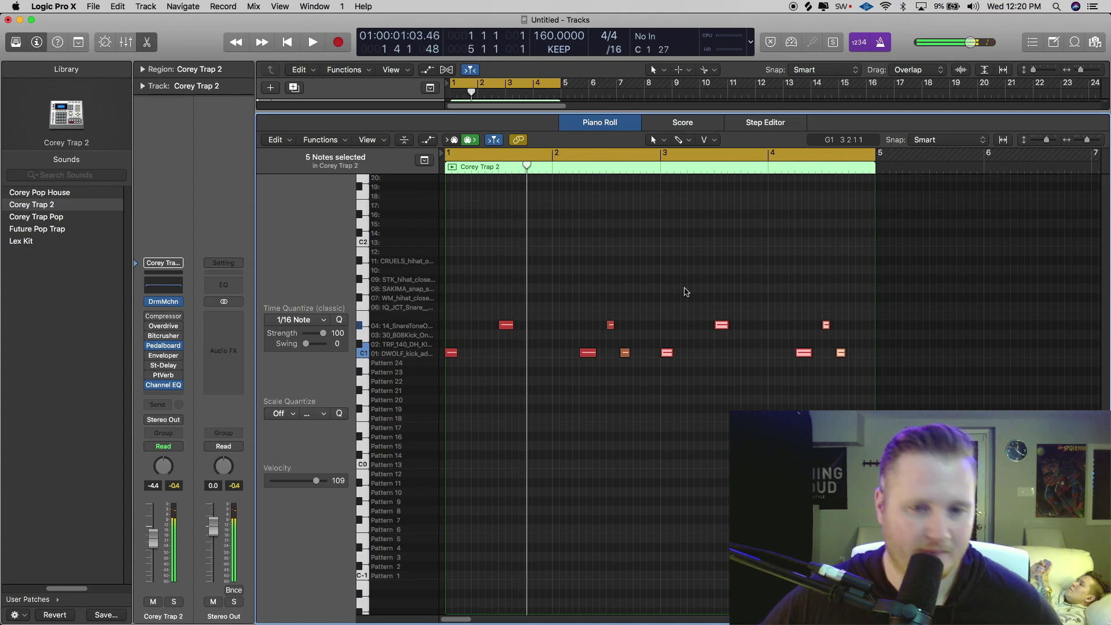
Step: Close the Piano Roll and lower the drum track's volume to -4.9 dB
{"action": "key", "text": "e"}
{"action": "left_click_drag", "start_coordinate": [390, 119], "coordinate": [390, 119]}
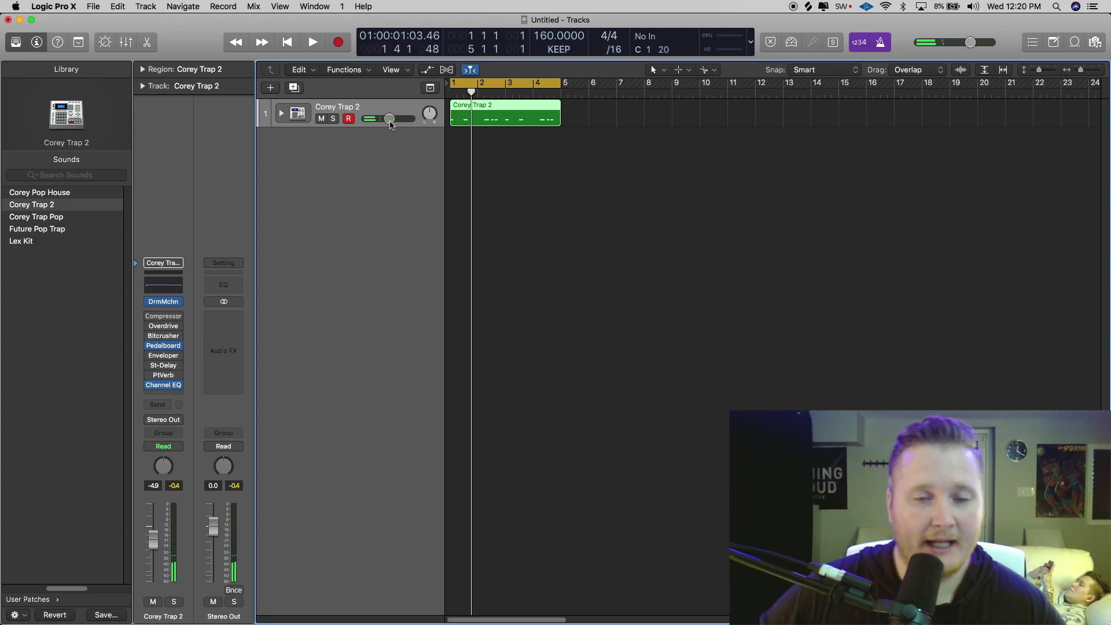
Step: Record a steady closed hi-hat part over bars 1 to 4 of the drum region and re-enable the four-bar cycle
{"action": "key", "text": "Return"}
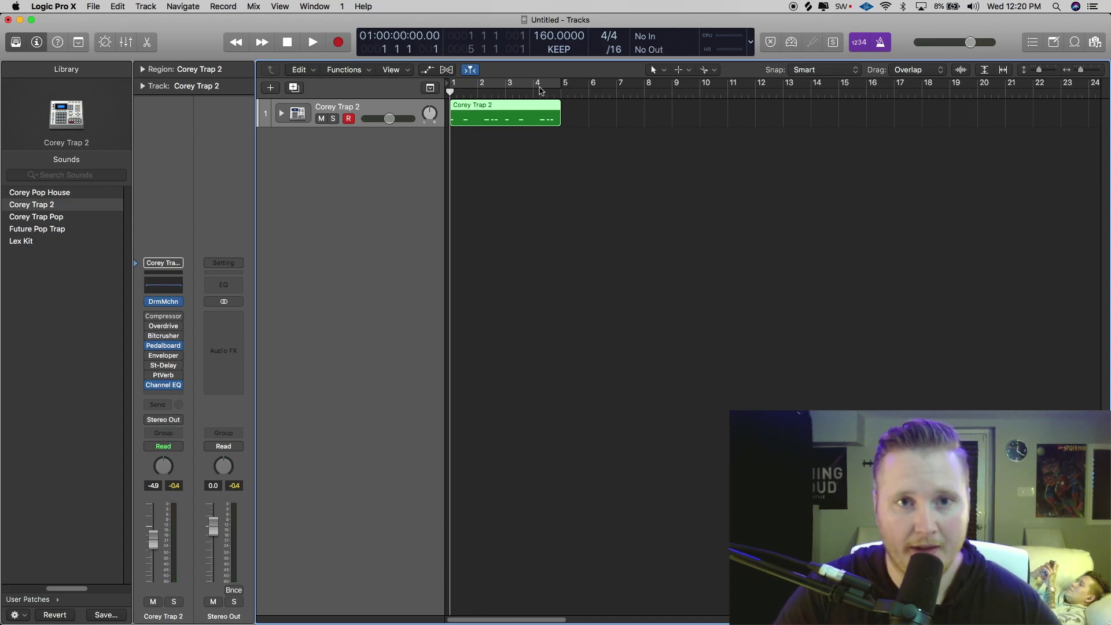
{"action": "key", "text": "r"}
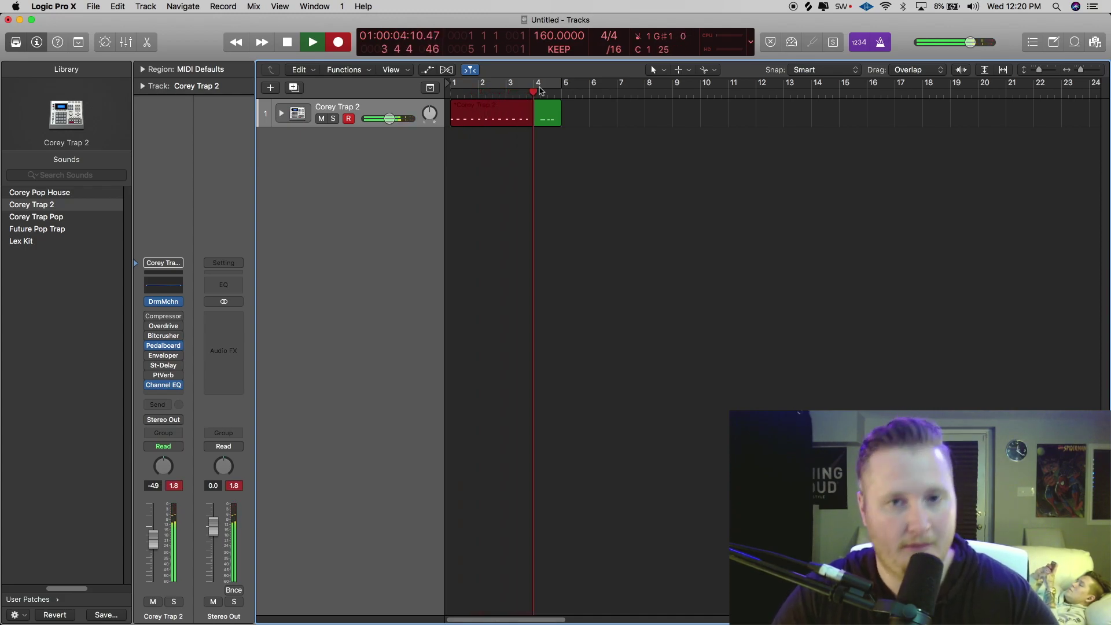
{"action": "key", "text": "space"}
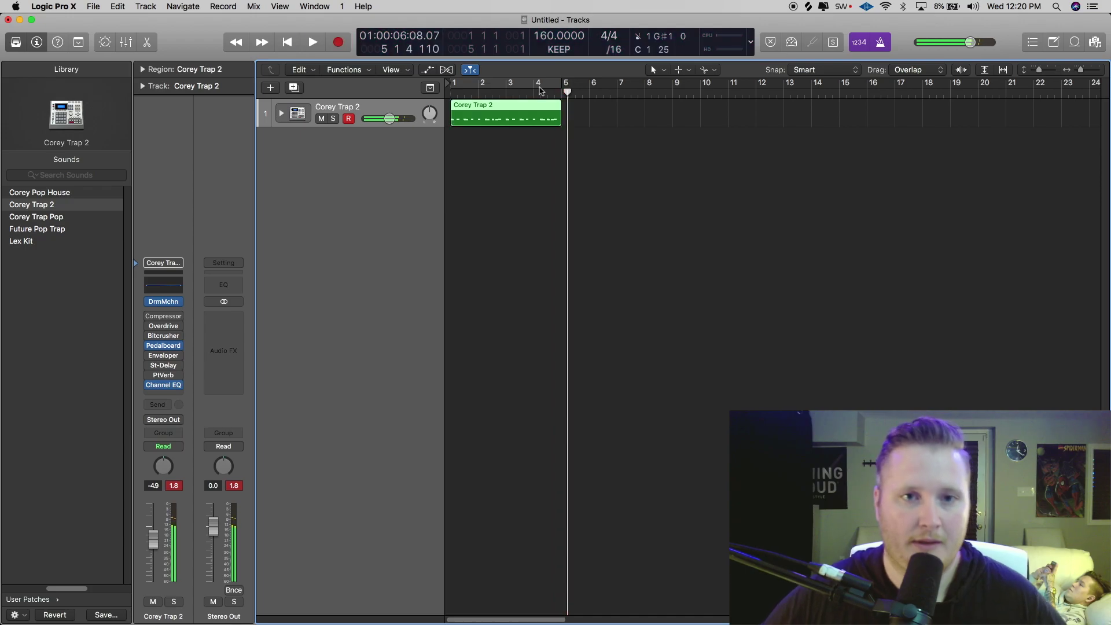
{"action": "left_click", "coordinate": [500, 82]}
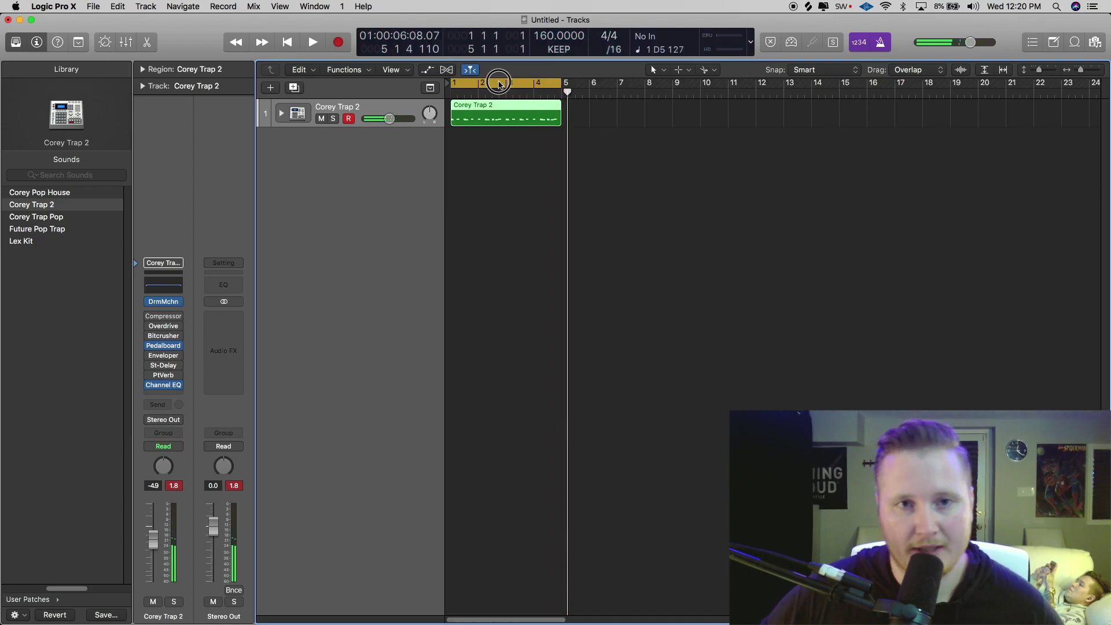
Step: Open the drum region in the Piano Roll and quantize all of its notes to 1/16 Note
{"action": "double_click", "coordinate": [528, 111]}
{"action": "key", "text": "super+a"}
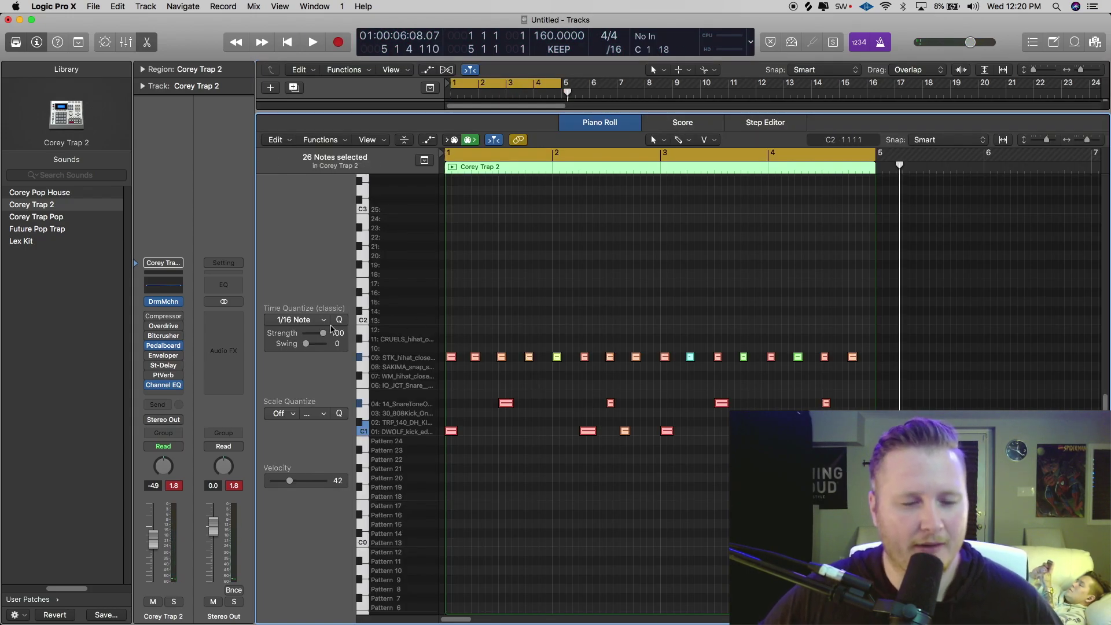
{"action": "left_click", "coordinate": [623, 284]}
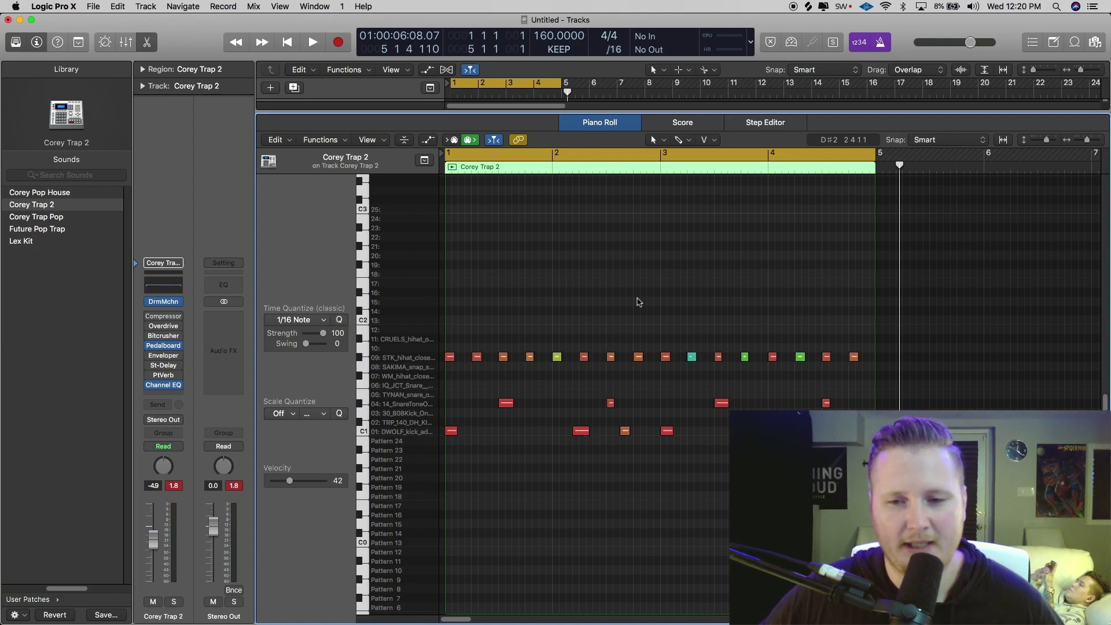
Step: Select all the closed hi-hat notes and set their time quantize to 1/16 Swing C
{"action": "left_click", "coordinate": [439, 355]}
{"action": "left_click", "coordinate": [313, 320]}
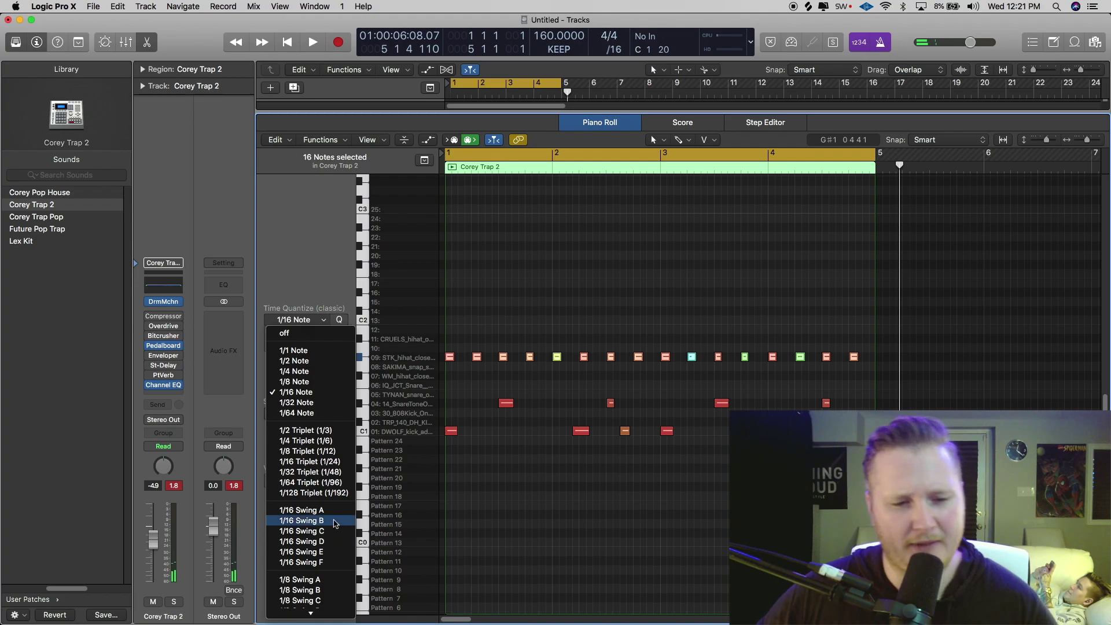
{"action": "key", "text": "Return"}
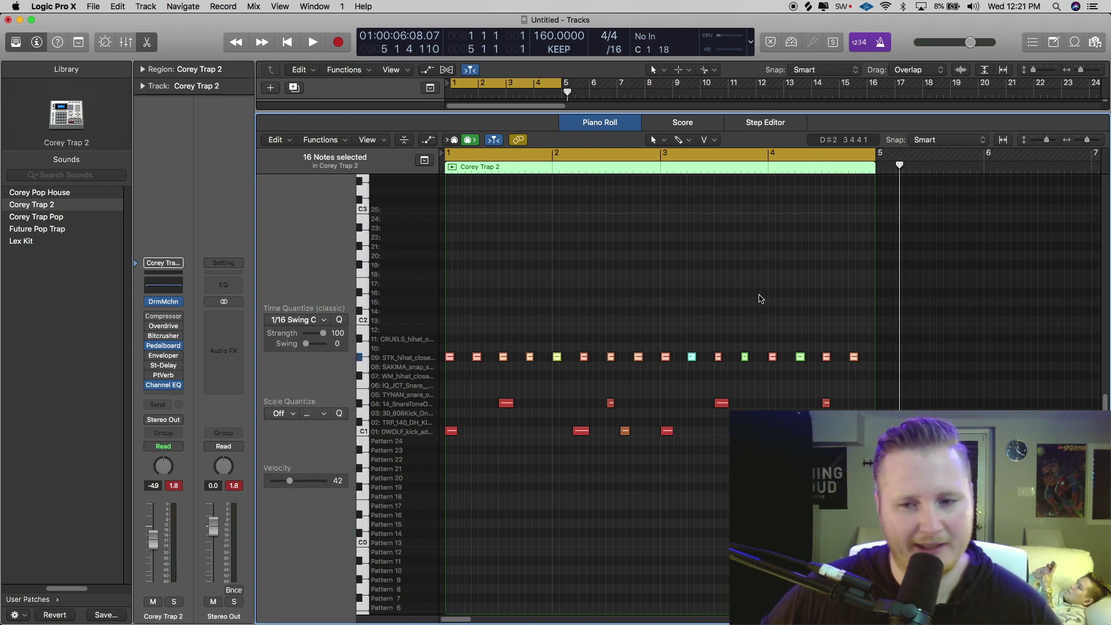
{"action": "left_click", "coordinate": [793, 249]}
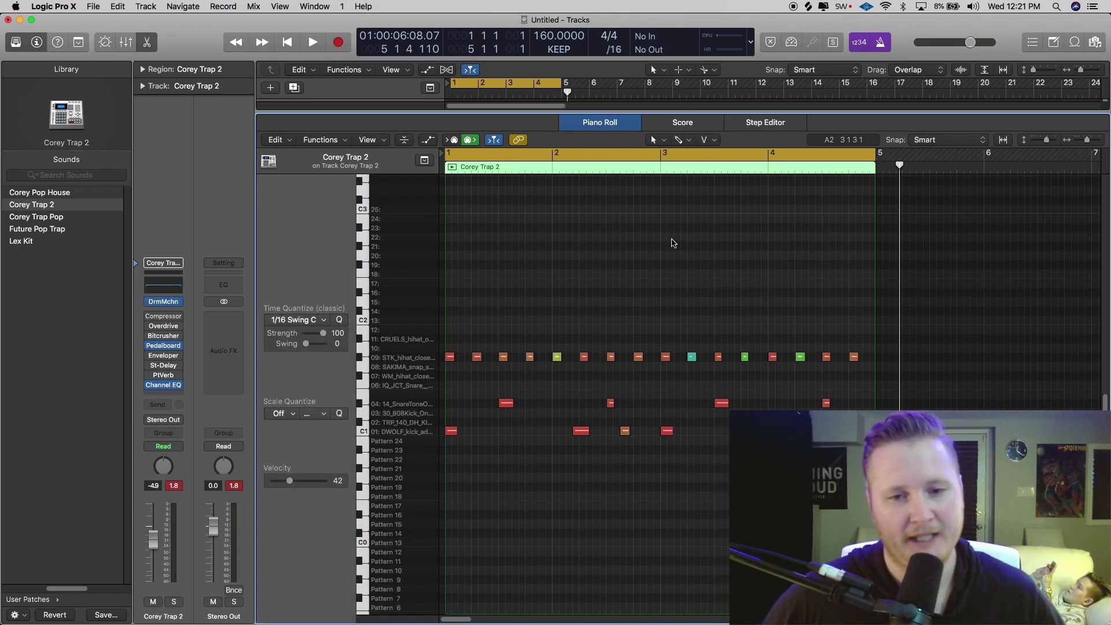
Step: Play back the beat, move the first kick of bar 2 one sixteenth later, and play the loop again
{"action": "key", "text": "space"}
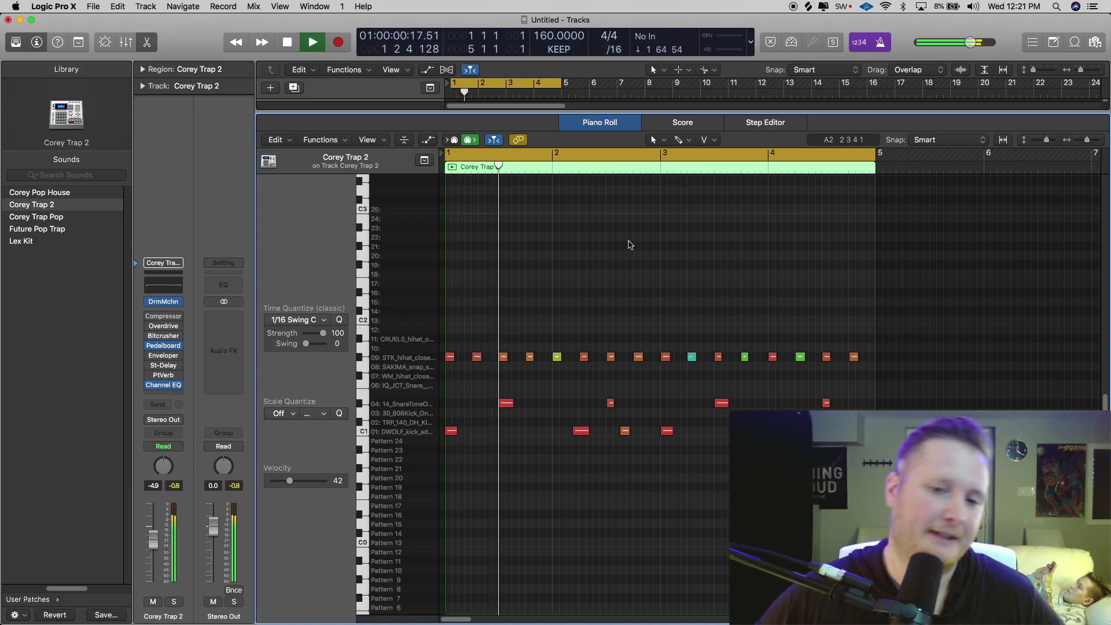
{"action": "key", "text": "space"}
{"action": "left_click_drag", "start_coordinate": [580, 431], "coordinate": [588, 432]}
{"action": "left_click", "coordinate": [627, 417]}
{"action": "key", "text": "space"}
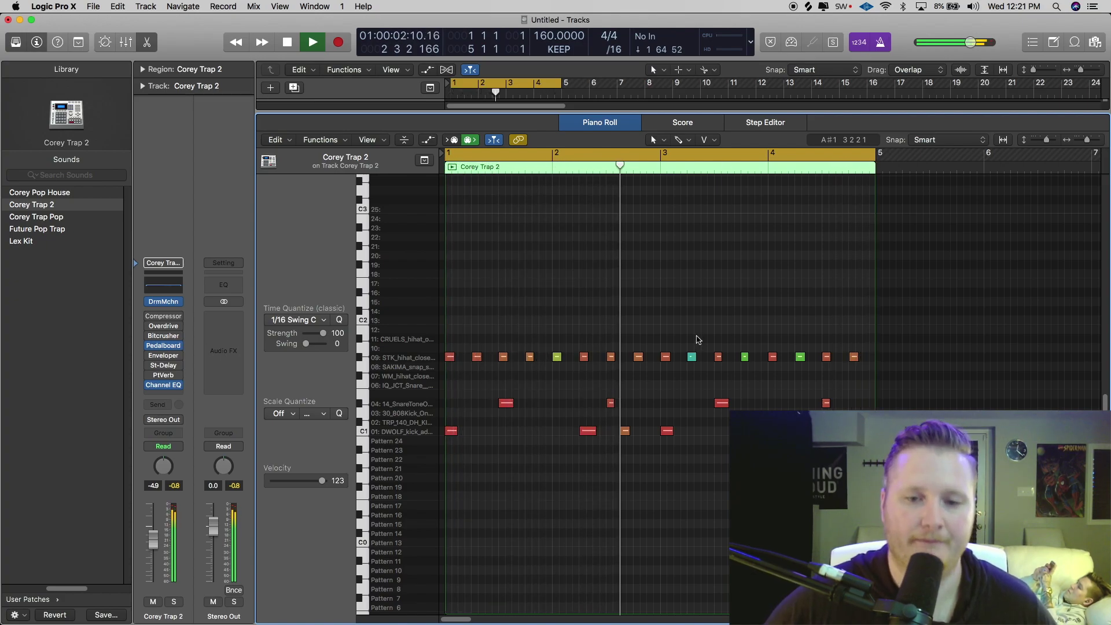
{"action": "key", "text": "space"}
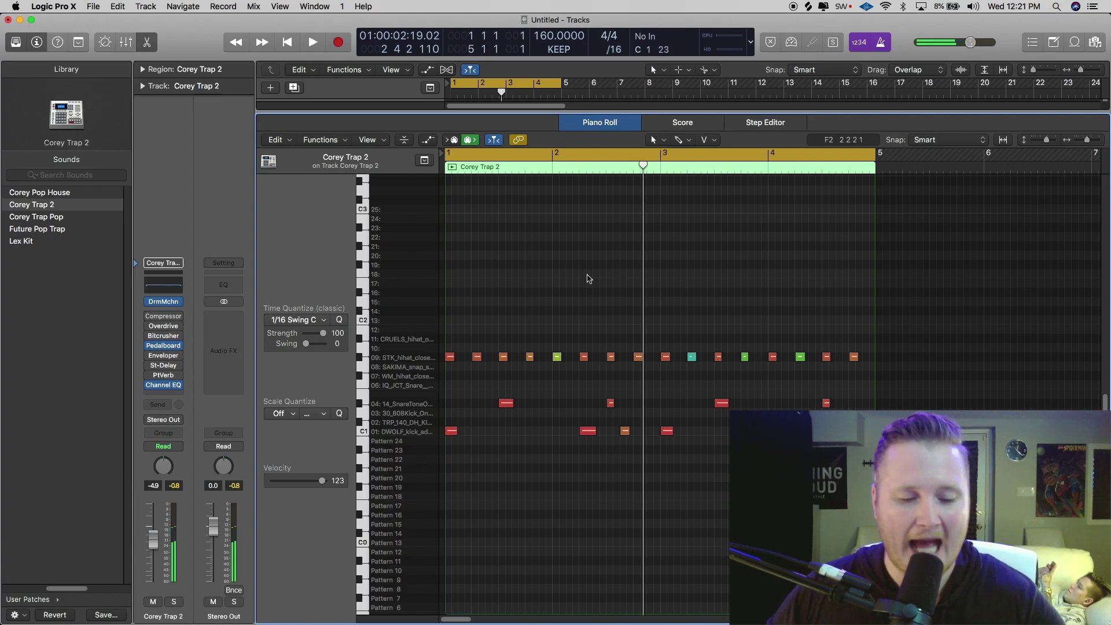
Step: Move the closed hi-hat notes on beat 3 of bars 2 and 4 up to the CRUELS hi-hat on pad 11, auditioning the loop
{"action": "key", "text": "space"}
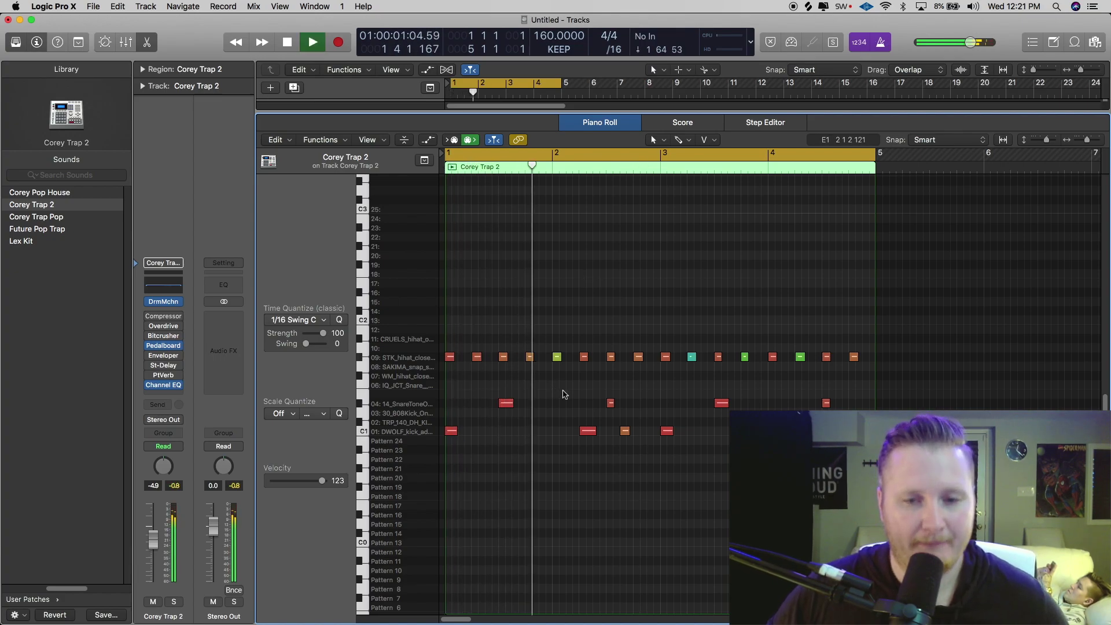
{"action": "key", "text": "space"}
{"action": "left_click", "coordinate": [611, 354]}
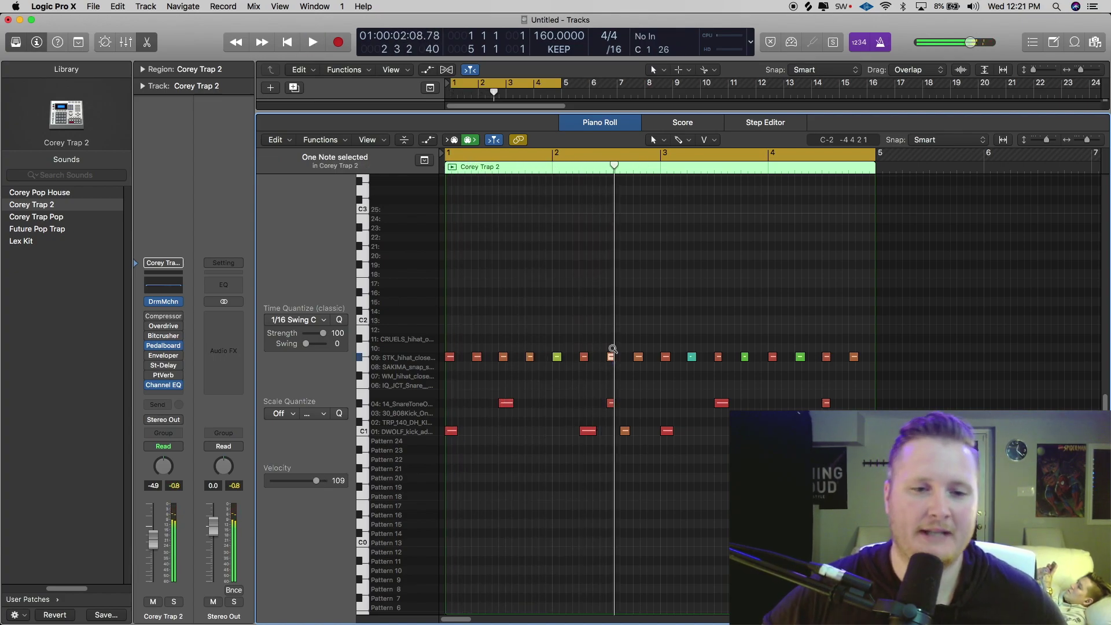
{"action": "left_click_drag", "start_coordinate": [612, 348], "coordinate": [611, 339]}
{"action": "key", "text": "space"}
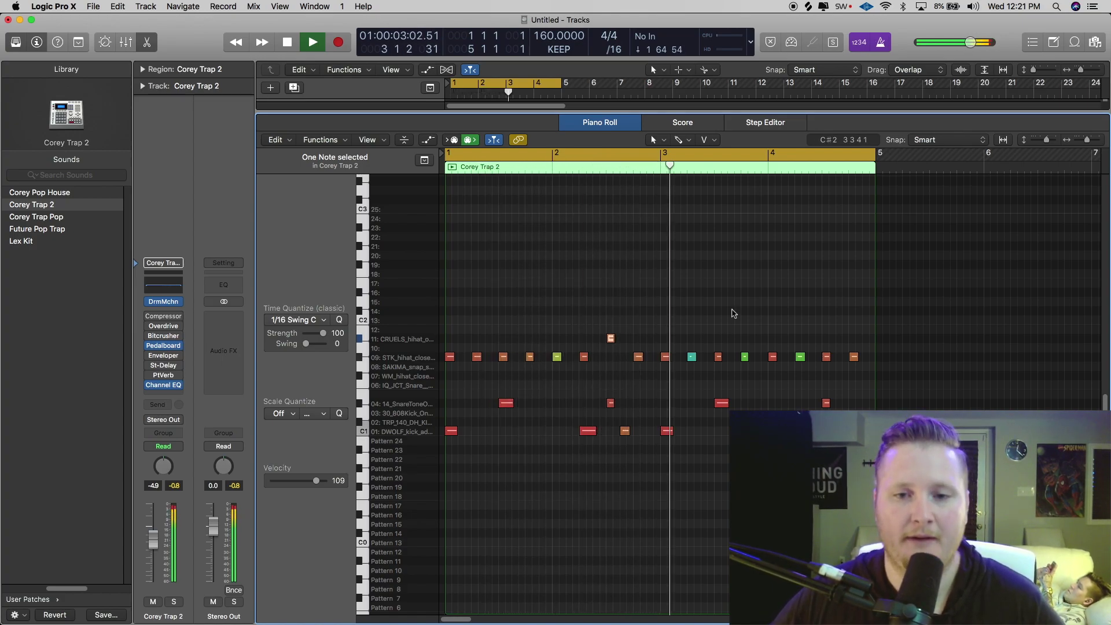
{"action": "key", "text": "space"}
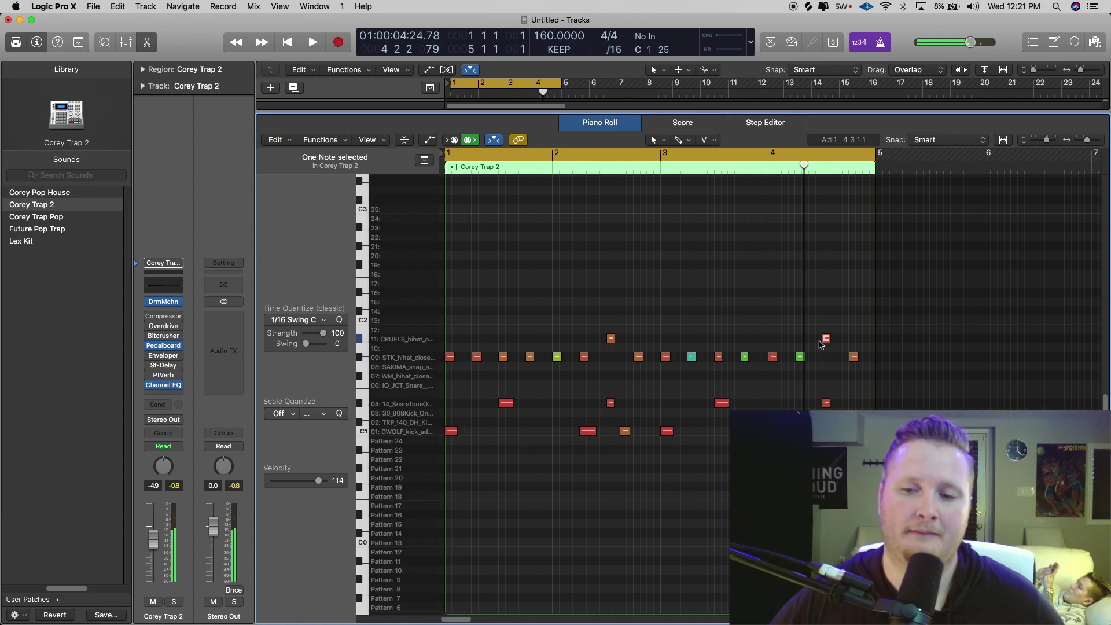
{"action": "key", "text": "space"}
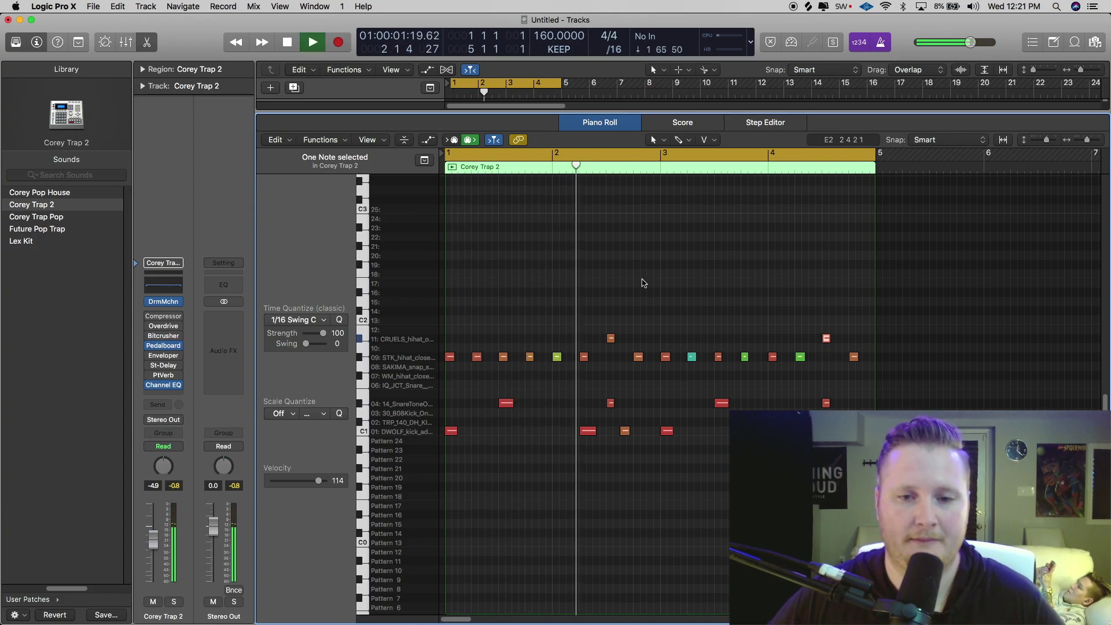